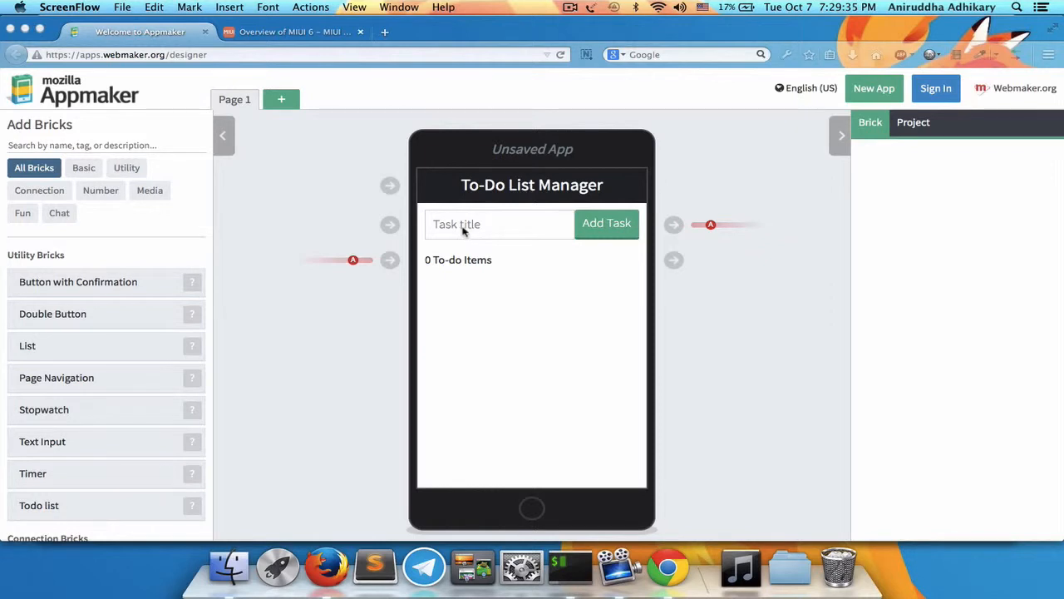
Step: Add four tasks in the To-Do List Manager: "go out for shopping", "buy a car", "build a mansion" and "buy a phone"
{"action": "left_click", "coordinate": [462, 226]}
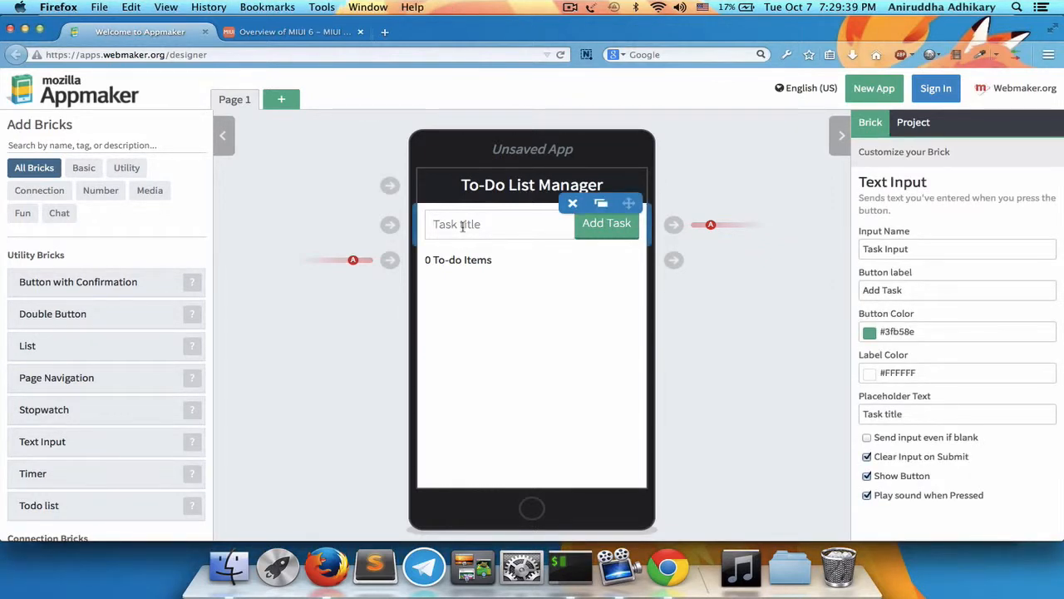
{"action": "left_click", "coordinate": [462, 226]}
{"action": "type", "text": "go out for shop"}
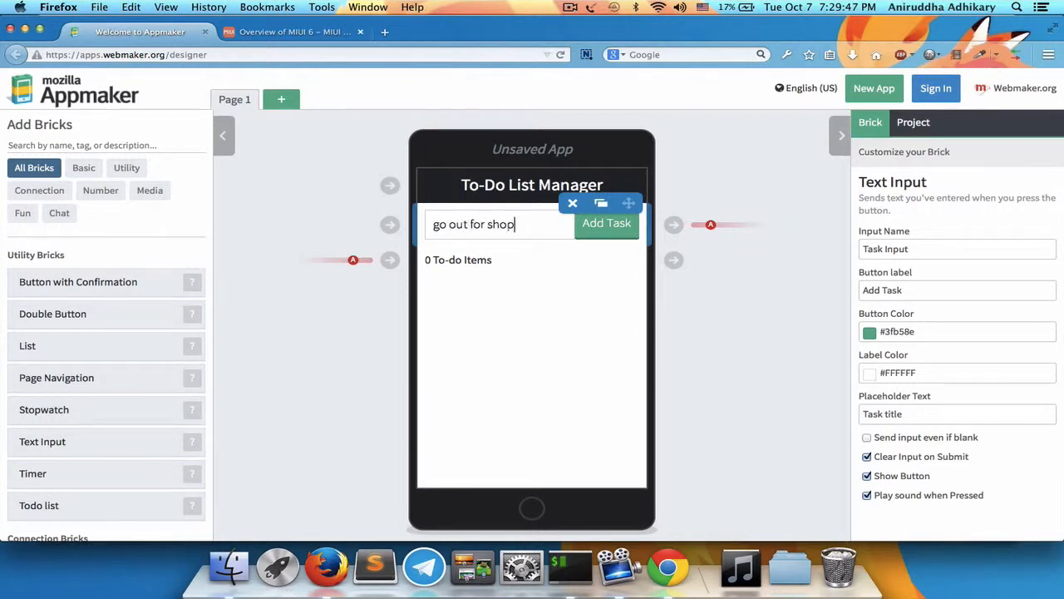
{"action": "type", "text": "ping"}
{"action": "key", "text": "Return"}
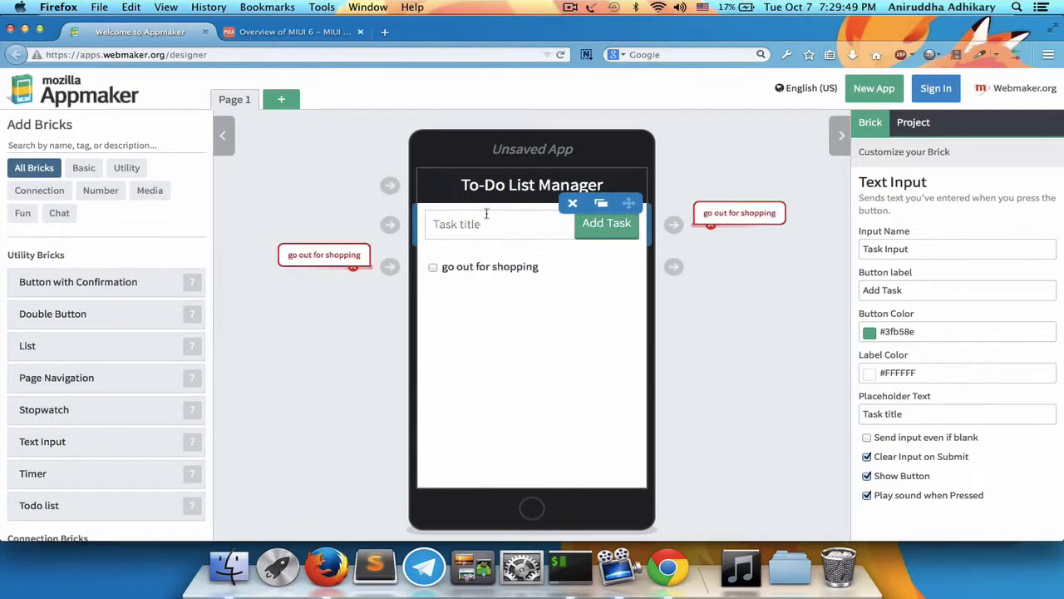
{"action": "type", "text": "buy a car"}
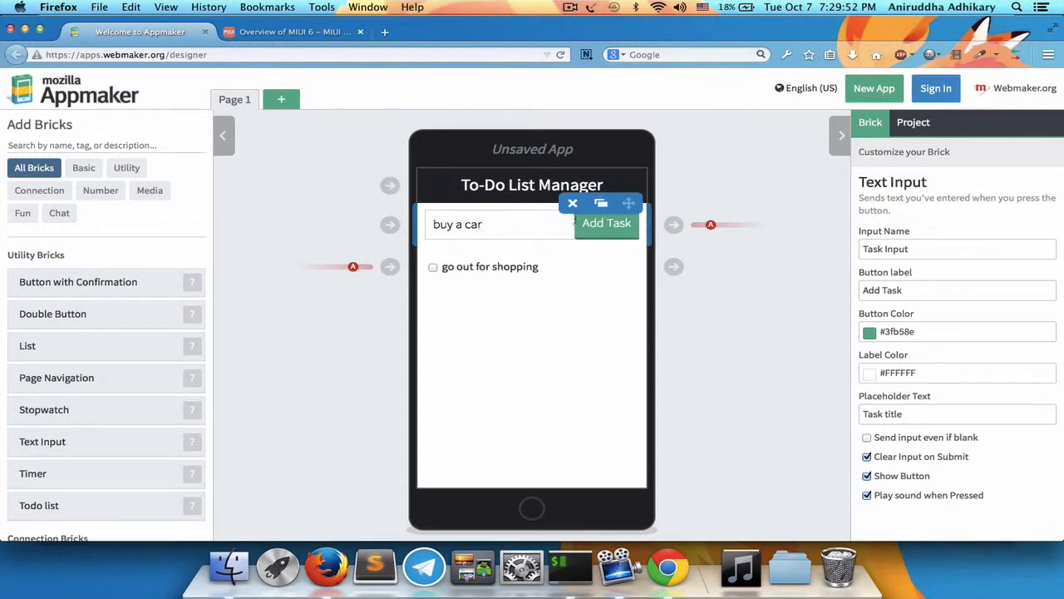
{"action": "left_click", "coordinate": [574, 219]}
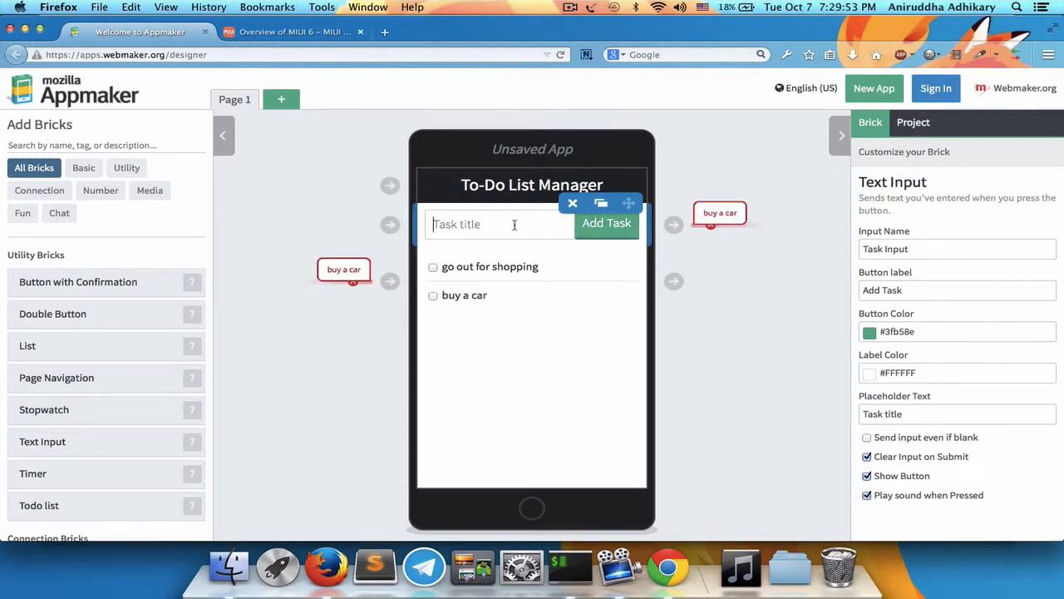
{"action": "type", "text": "build a mansion"}
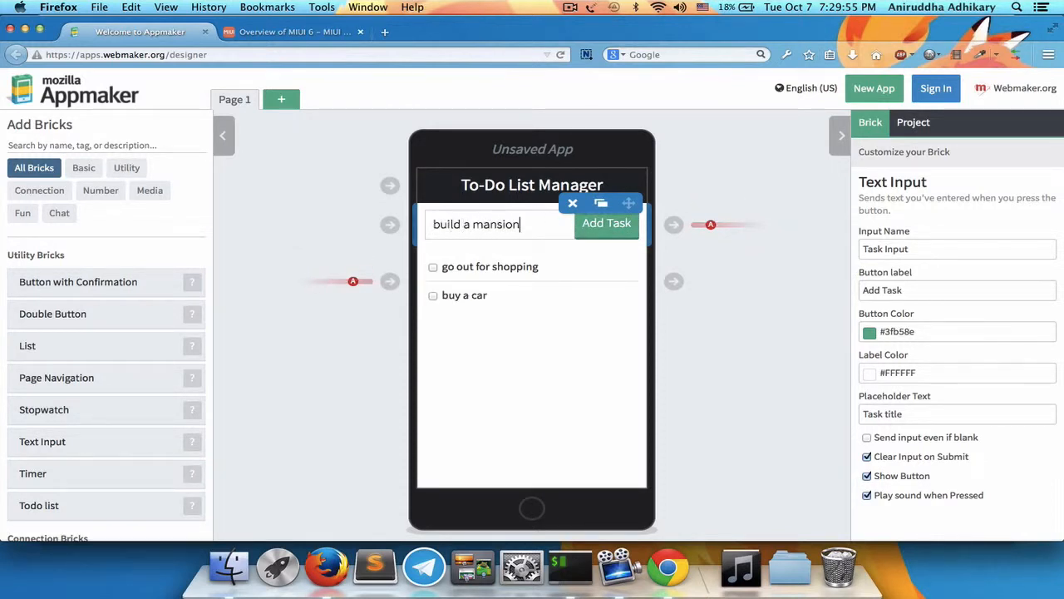
{"action": "left_click", "coordinate": [594, 235]}
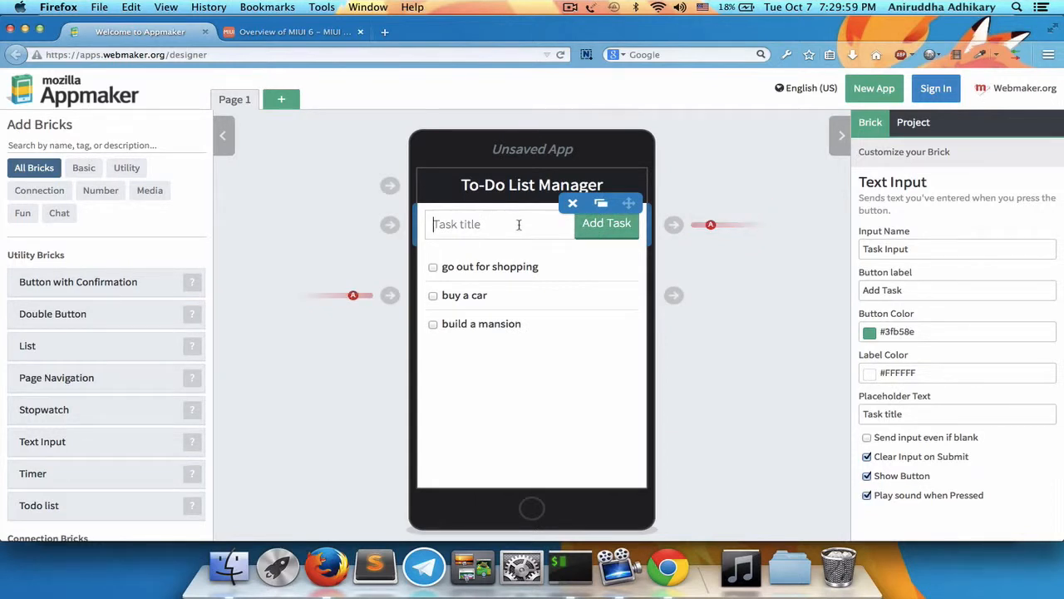
{"action": "type", "text": "buy a phone"}
{"action": "left_click", "coordinate": [606, 236]}
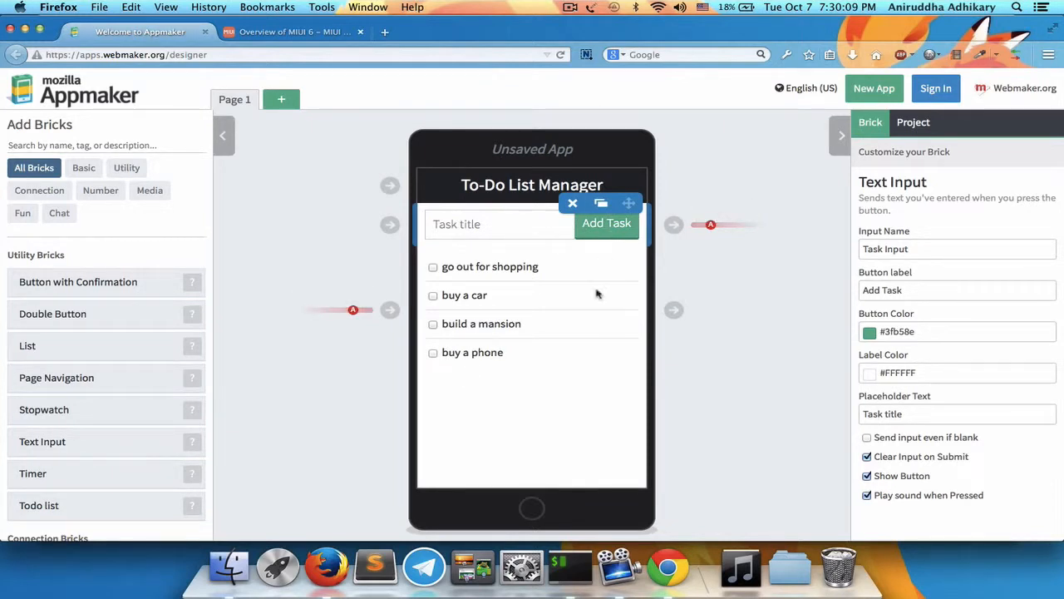
Step: Mark the tasks "buy a car" and "buy a phone" as completed and clear both from the list
{"action": "left_click", "coordinate": [432, 296]}
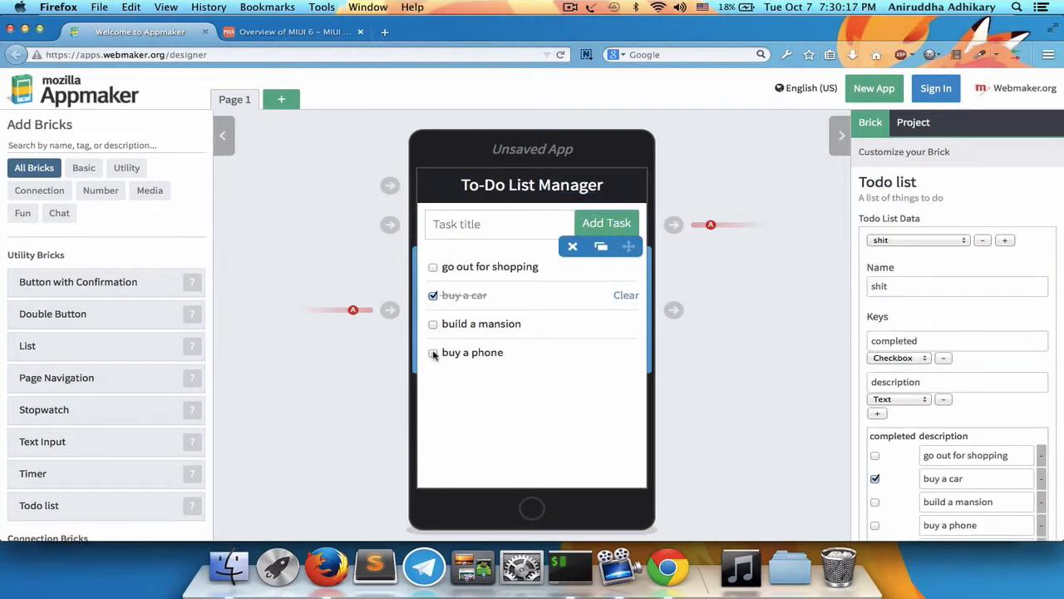
{"action": "left_click", "coordinate": [433, 353]}
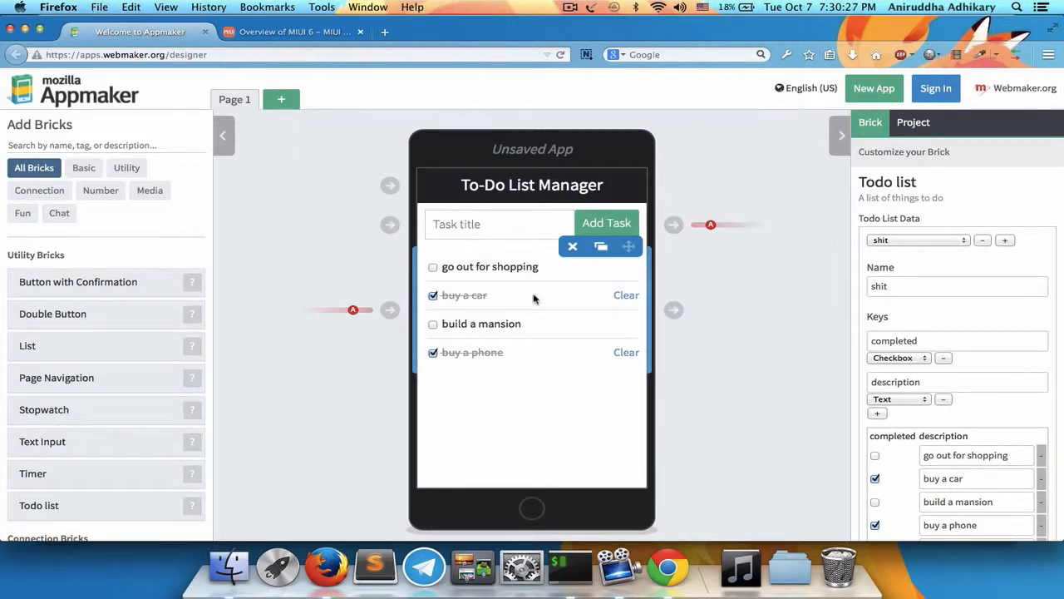
{"action": "left_click", "coordinate": [624, 295]}
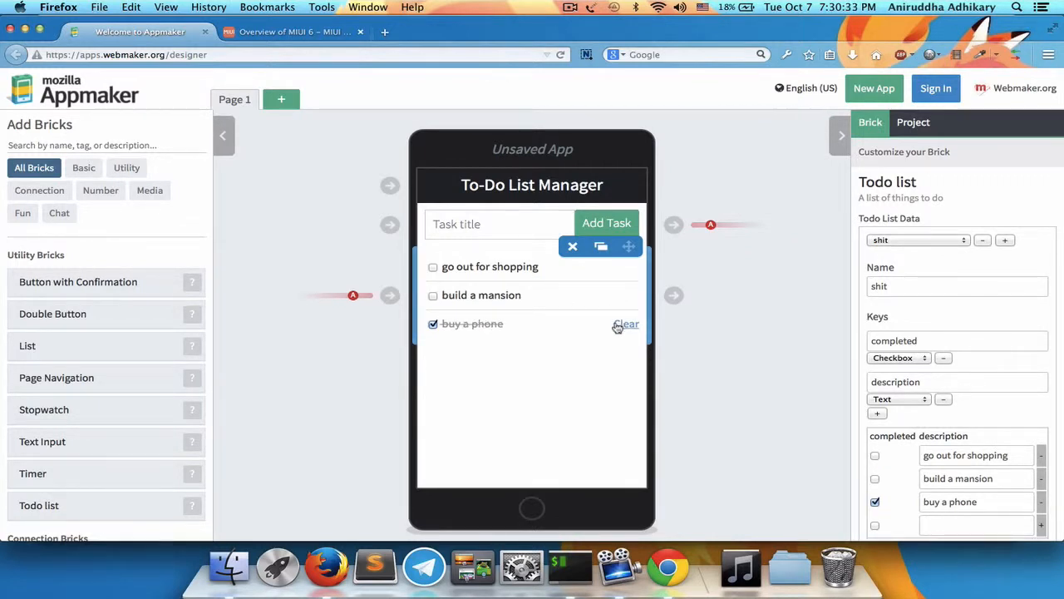
{"action": "left_click", "coordinate": [623, 324]}
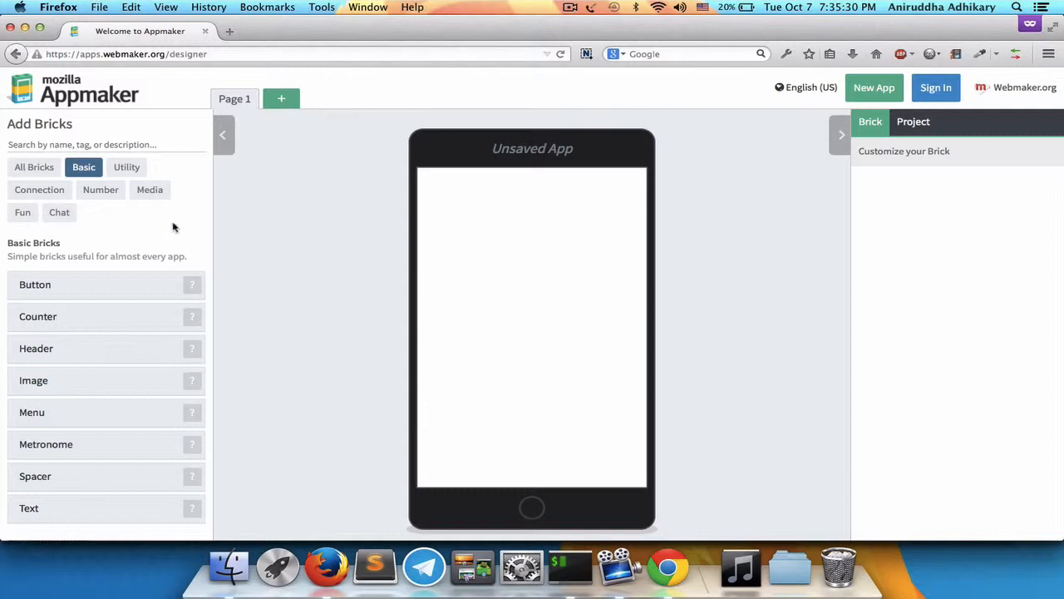
Step: Add a Todo list utility brick to the blank app and store its items in a collection named "todos"
{"action": "left_click", "coordinate": [126, 176]}
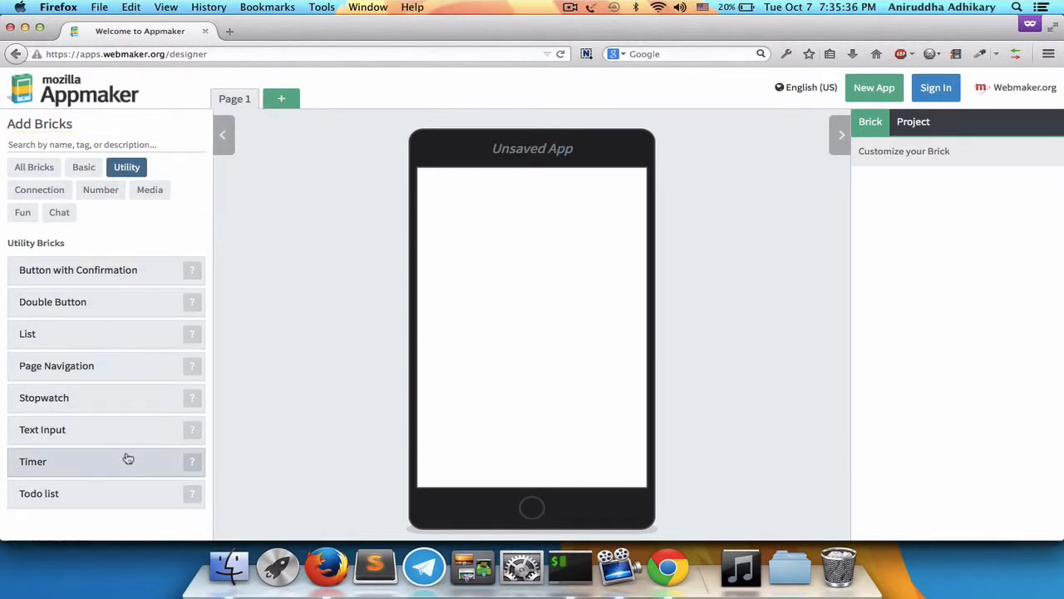
{"action": "left_click", "coordinate": [73, 503]}
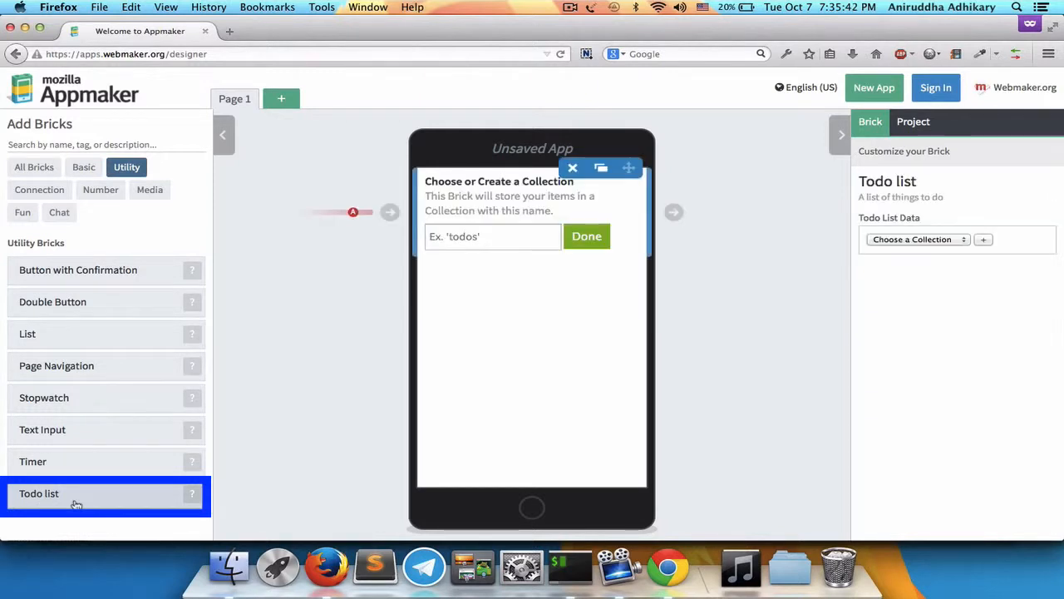
{"action": "left_click", "coordinate": [513, 236]}
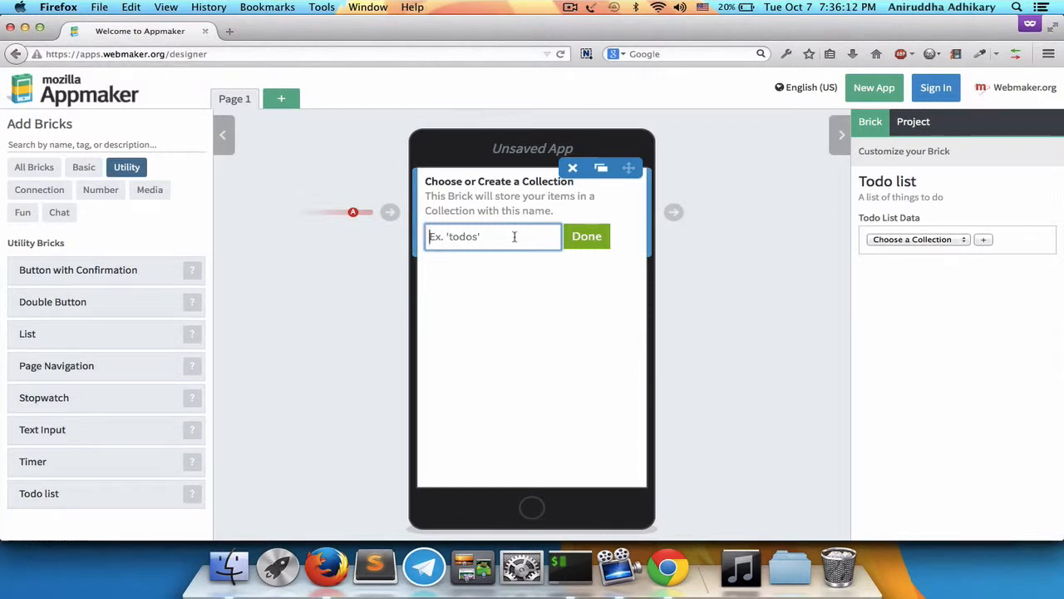
{"action": "type", "text": "todos"}
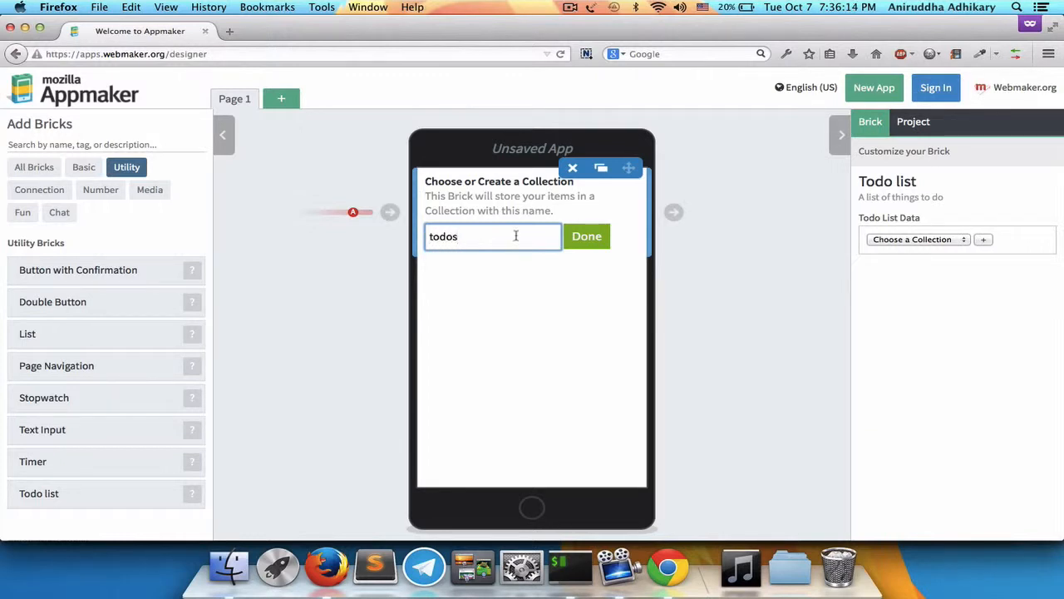
{"action": "left_click", "coordinate": [587, 238]}
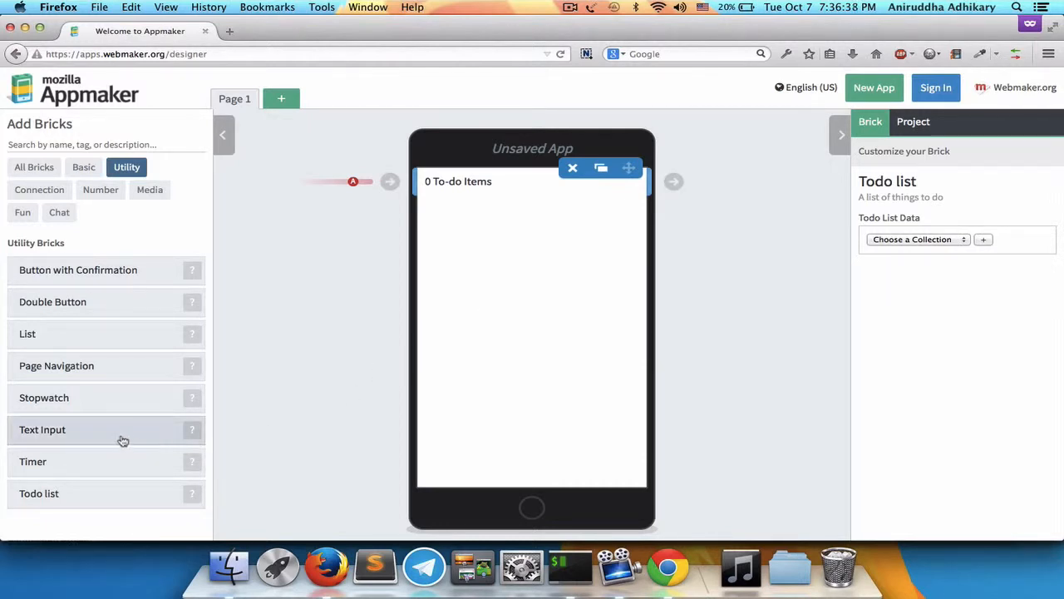
Step: Add a Text Input brick below the to-do list, and select the Todo list brick
{"action": "left_click", "coordinate": [80, 434]}
{"action": "left_click", "coordinate": [83, 431]}
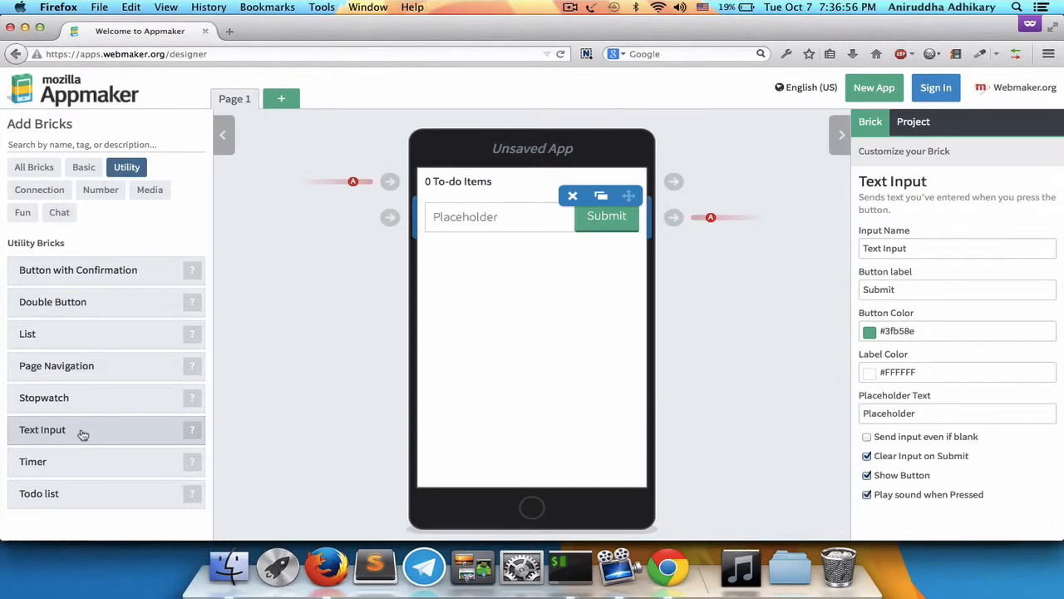
{"action": "left_click", "coordinate": [465, 181]}
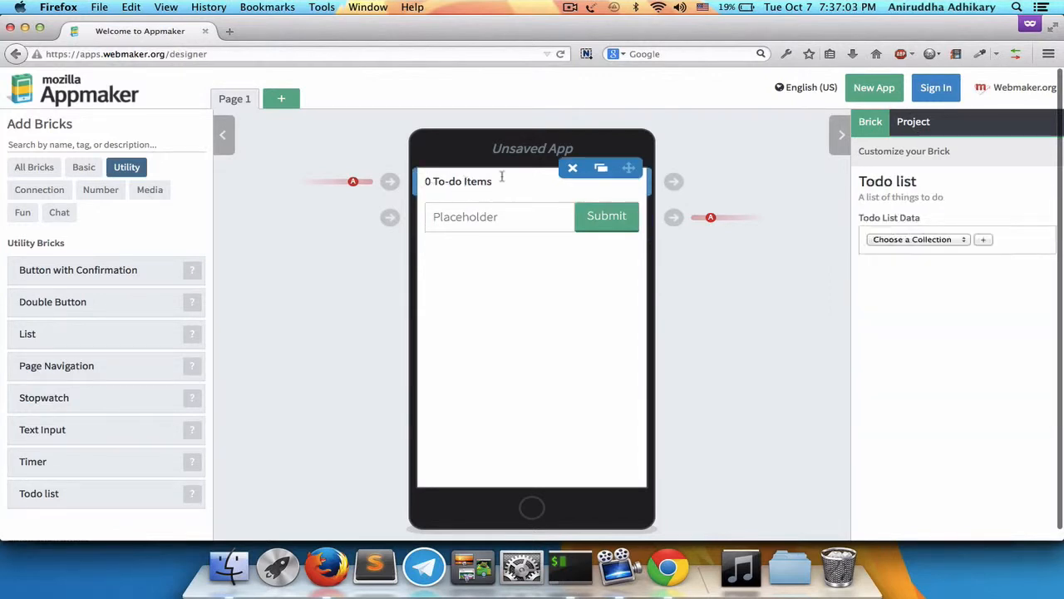
Step: Submit three tasks through the text input: "buy a car", "buy a mansion" and "sell my old phone"
{"action": "left_click", "coordinate": [471, 214]}
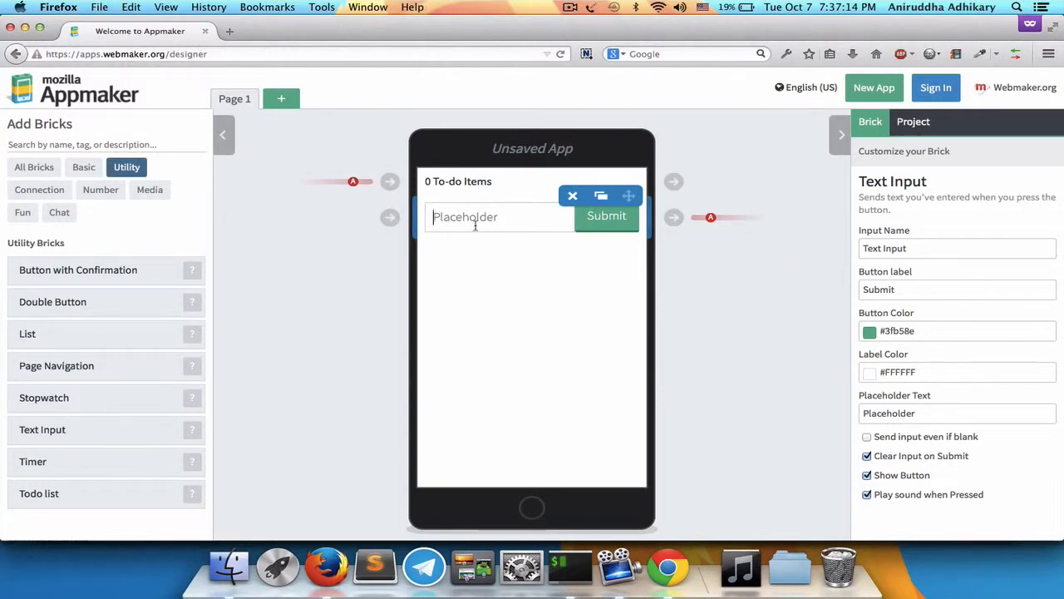
{"action": "type", "text": "buy a car"}
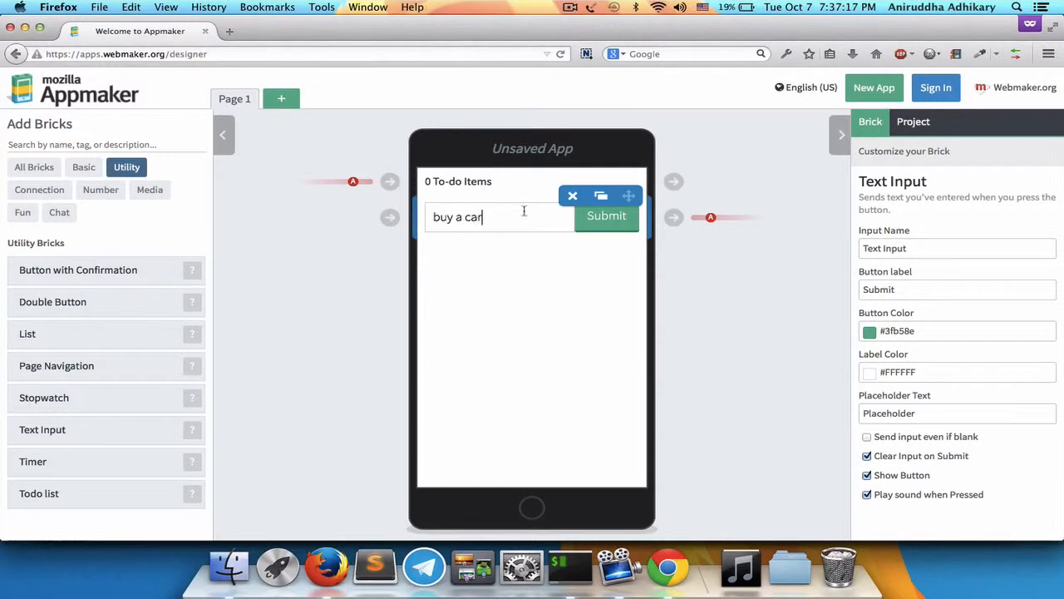
{"action": "left_click", "coordinate": [590, 219]}
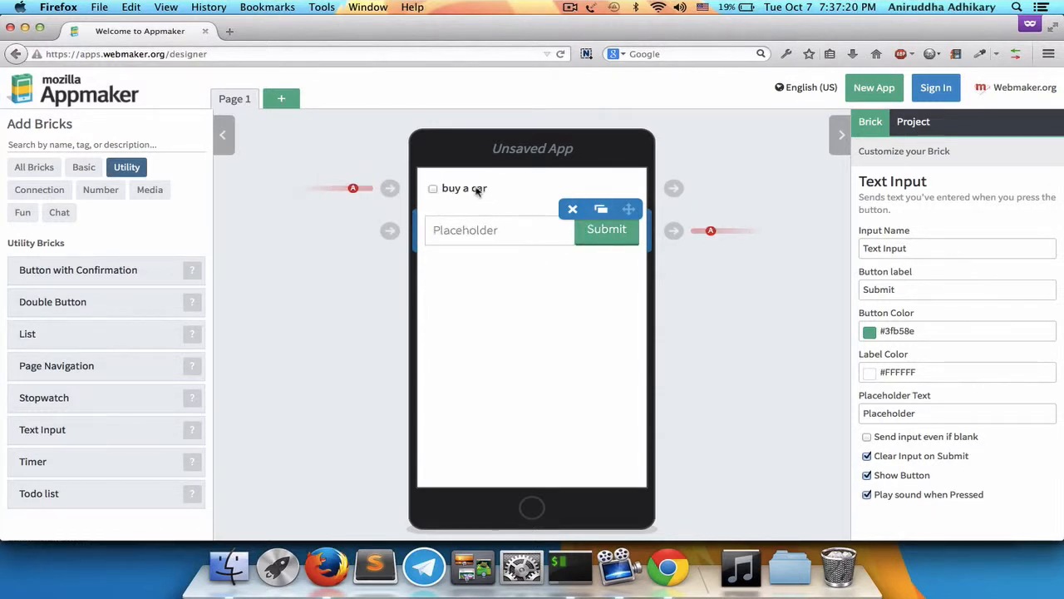
{"action": "left_click", "coordinate": [468, 242]}
{"action": "type", "text": "buy a mansion"}
{"action": "left_click", "coordinate": [601, 239]}
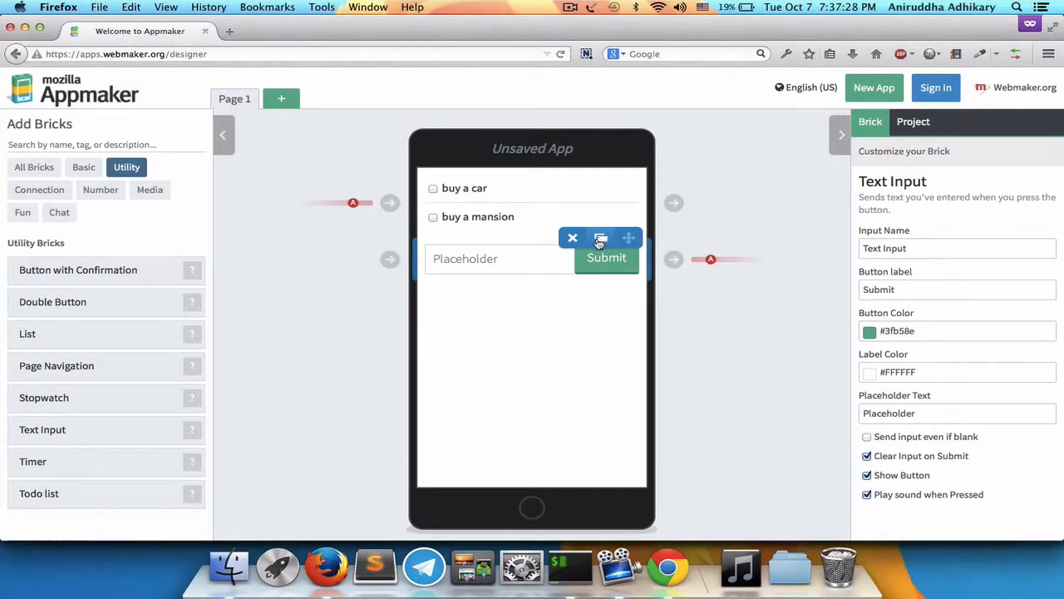
{"action": "type", "text": "se"}
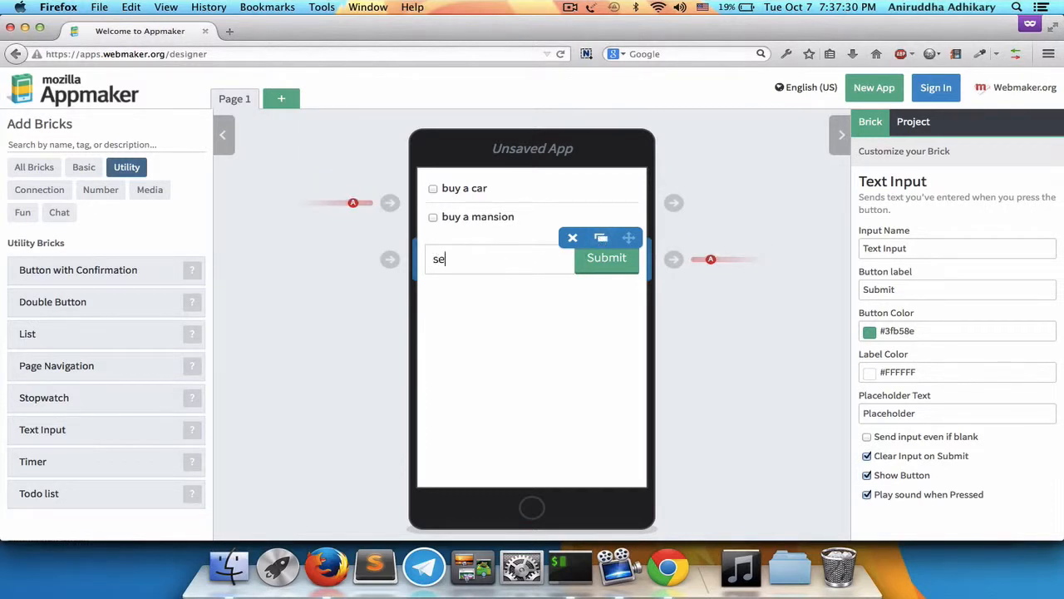
{"action": "type", "text": "ll my old phone"}
{"action": "left_click", "coordinate": [613, 268]}
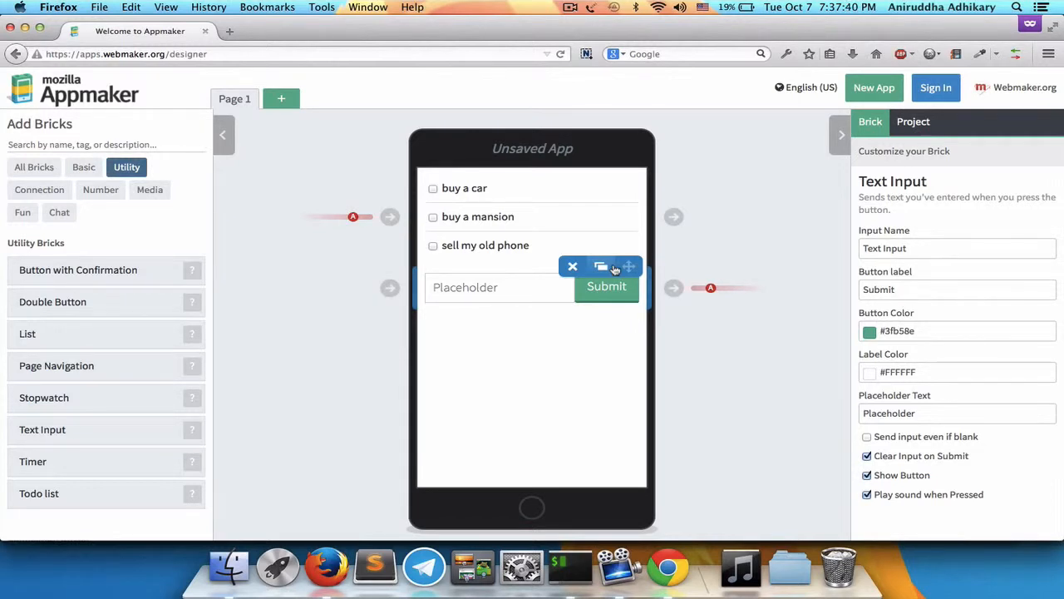
Step: Mark "buy a car" and "sell my old phone" as completed and clear them, leaving "buy a mansion" unchecked
{"action": "left_click", "coordinate": [432, 190]}
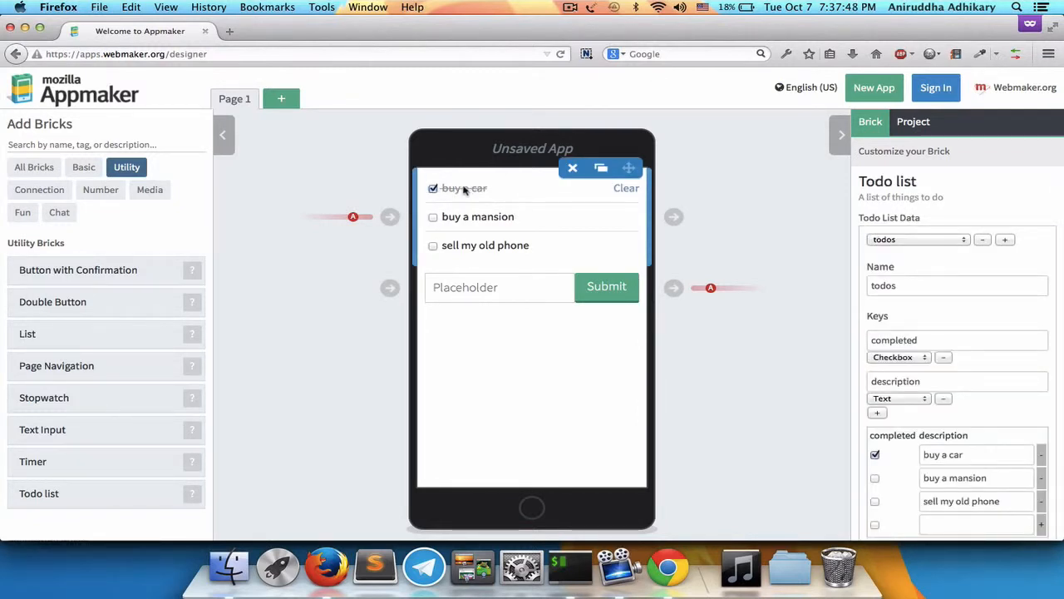
{"action": "left_click", "coordinate": [433, 245]}
{"action": "left_click", "coordinate": [432, 217]}
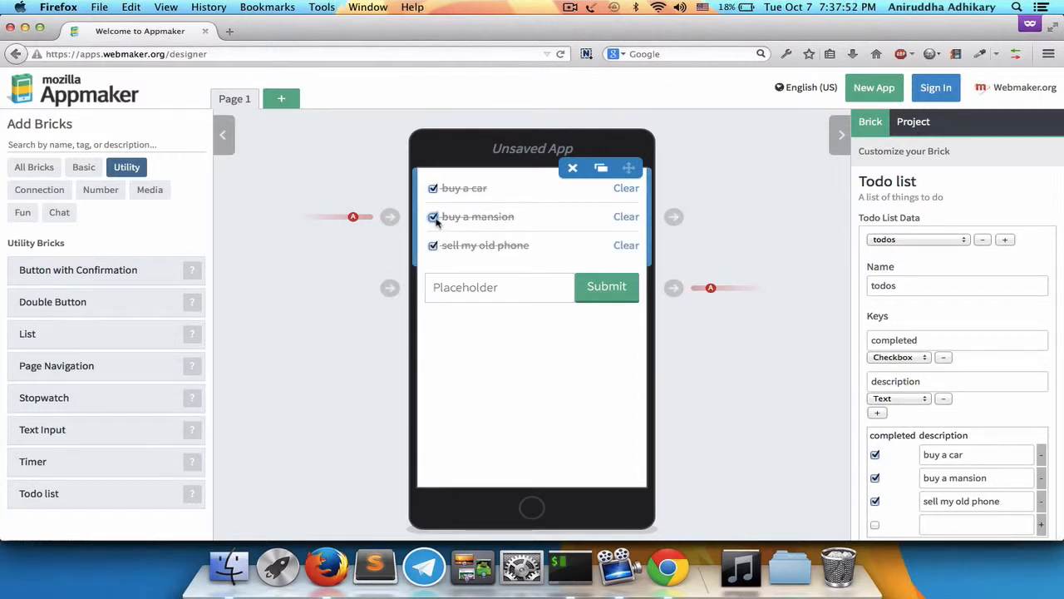
{"action": "left_click", "coordinate": [432, 217]}
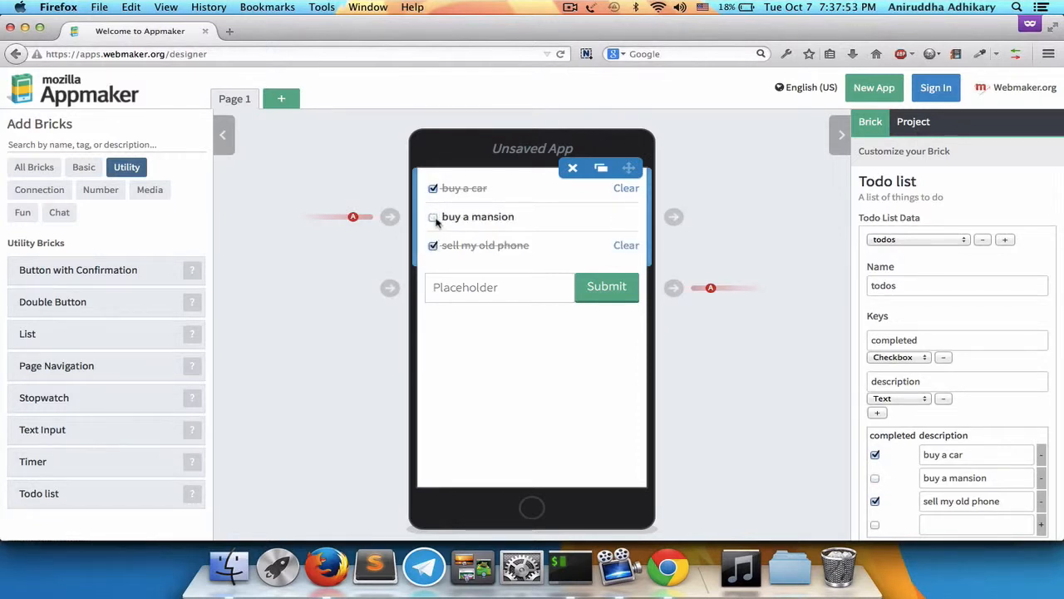
{"action": "left_click", "coordinate": [626, 247]}
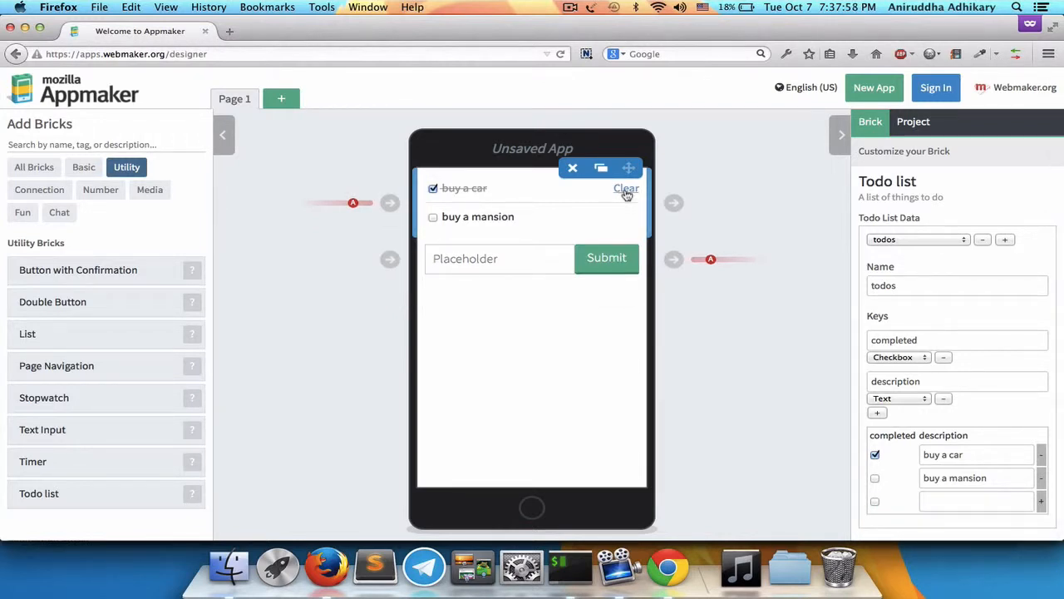
{"action": "left_click", "coordinate": [626, 188]}
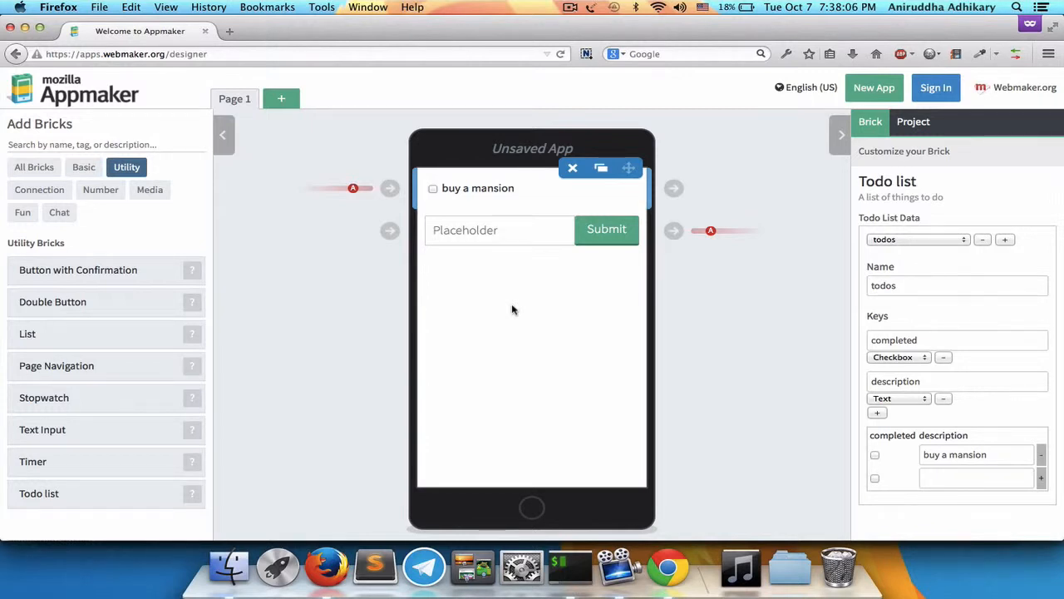
Step: Test the list by submitting a task named "tasks", marking it completed and clearing it
{"action": "left_click", "coordinate": [501, 241]}
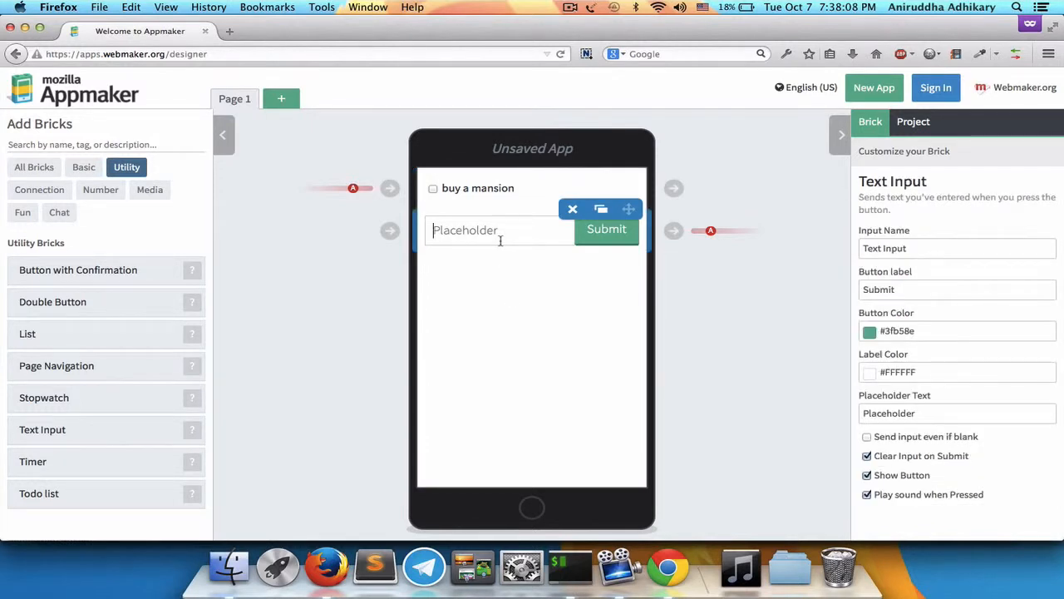
{"action": "type", "text": "tasks"}
{"action": "key", "text": "Return"}
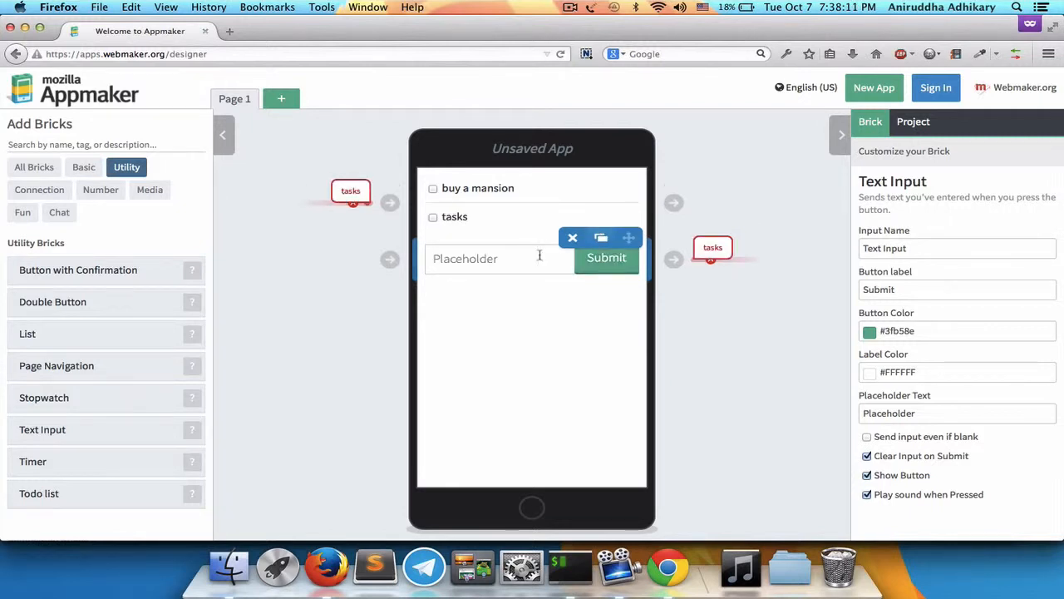
{"action": "left_click", "coordinate": [433, 217]}
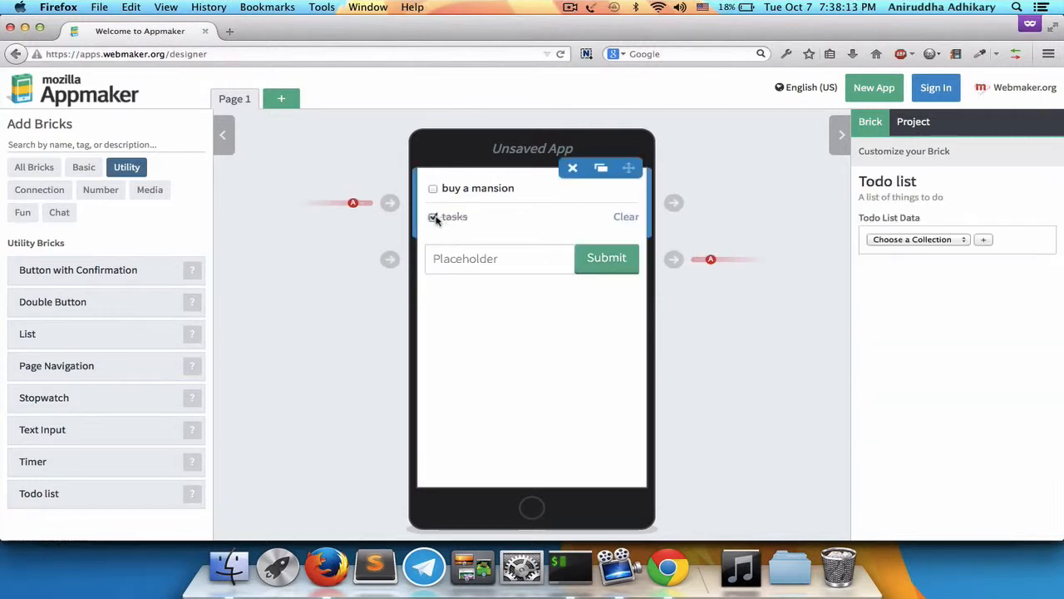
{"action": "left_click", "coordinate": [628, 217]}
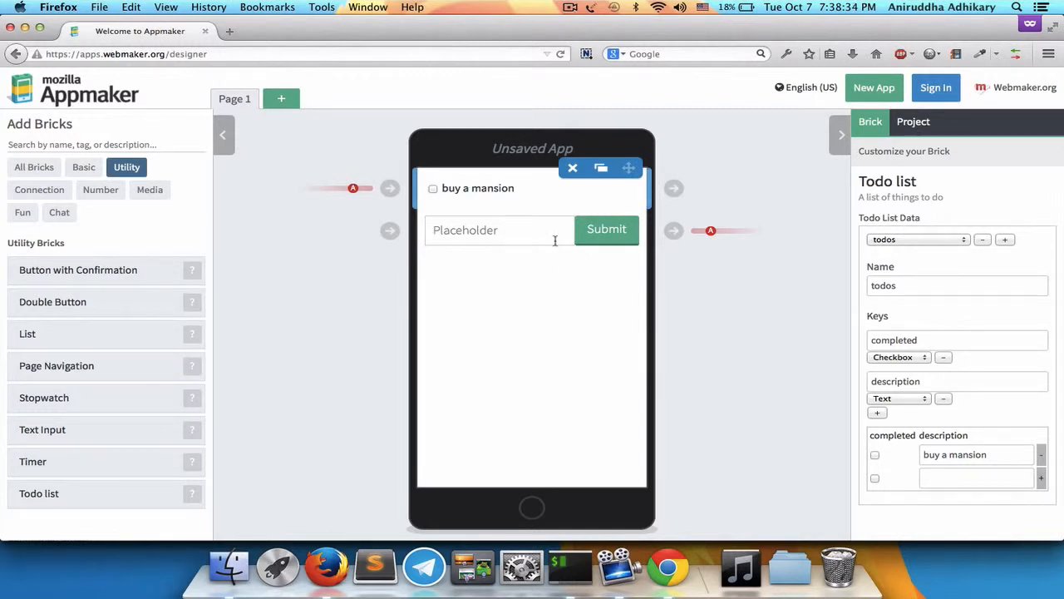
Step: Move the Text Input brick above the to-do list and submit a task named "eat chicken"
{"action": "left_click", "coordinate": [496, 228]}
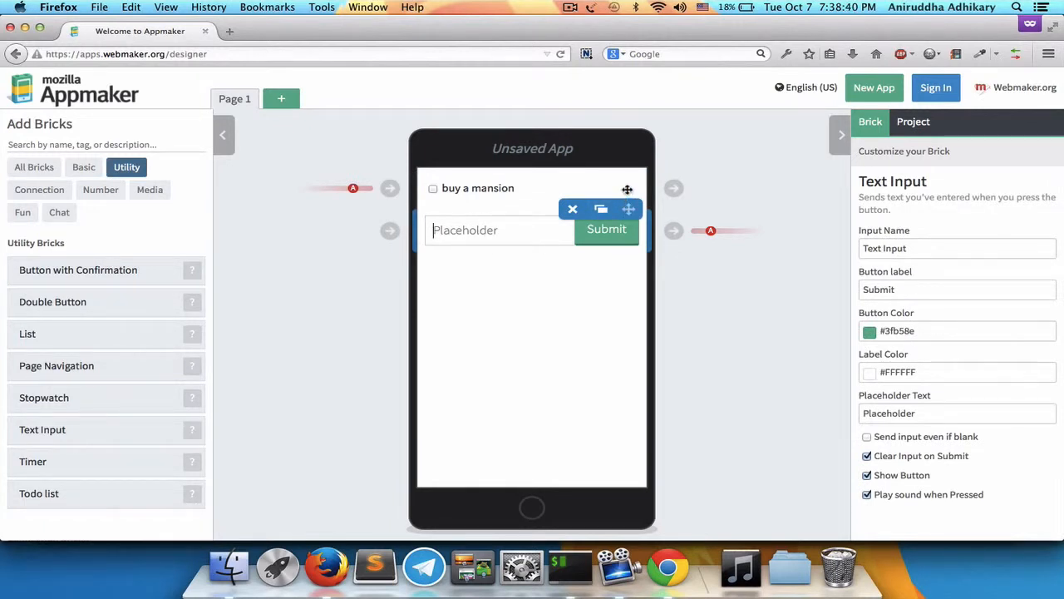
{"action": "left_click_drag", "start_coordinate": [626, 190], "coordinate": [629, 167]}
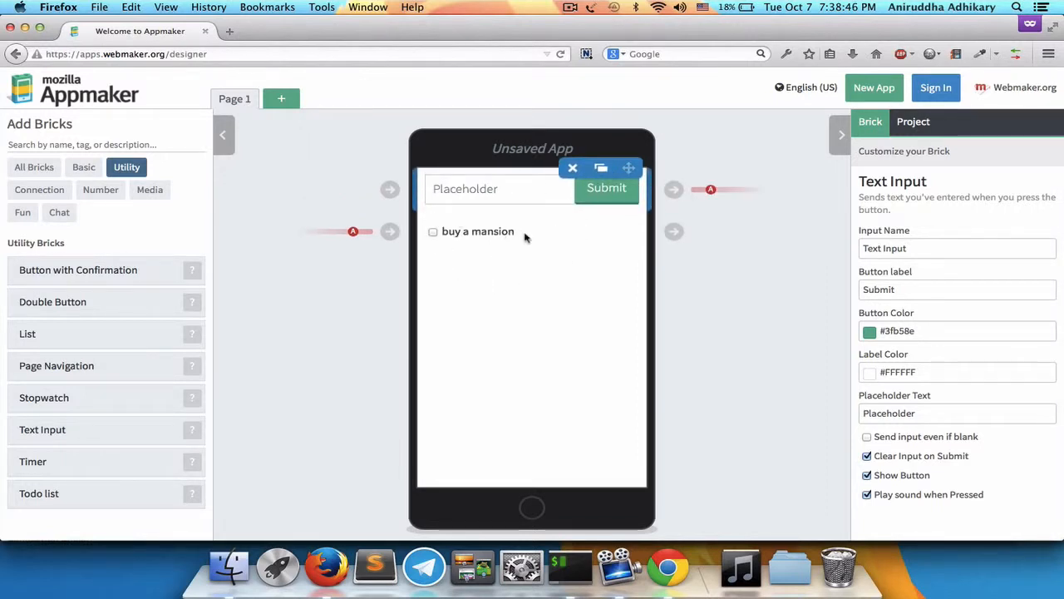
{"action": "left_click", "coordinate": [532, 190]}
{"action": "type", "text": "eat chicken"}
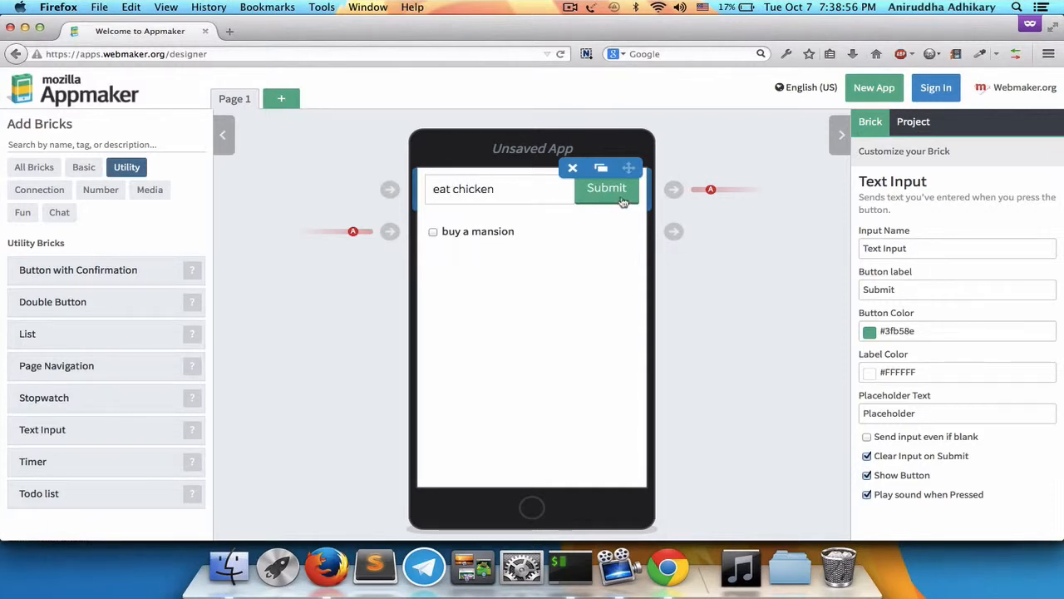
{"action": "left_click", "coordinate": [606, 189]}
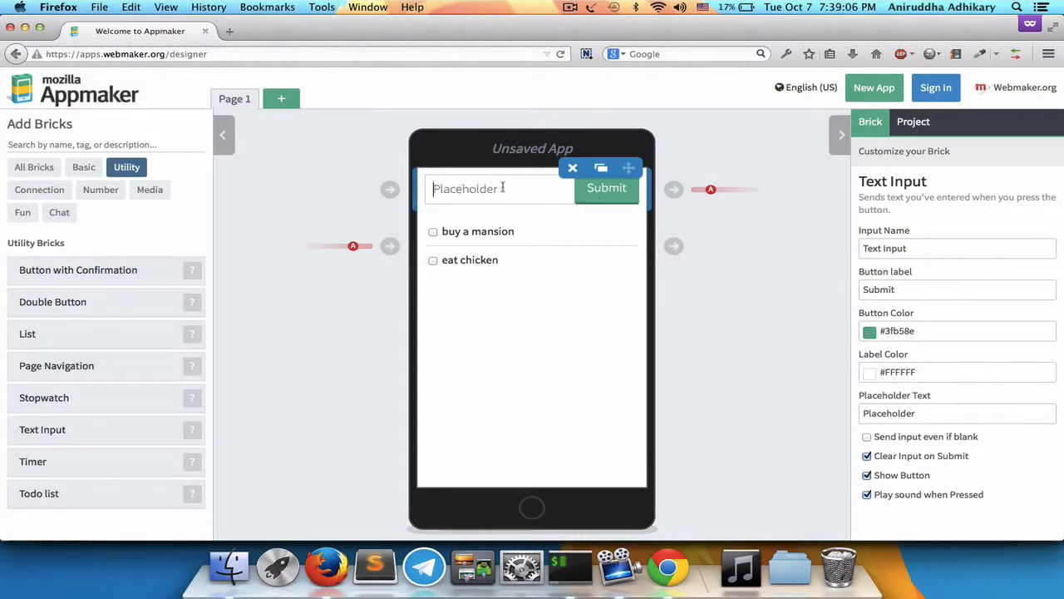
Step: Change the Text Input brick's button label to "Add Task"
{"action": "left_click", "coordinate": [457, 197]}
{"action": "double_click", "coordinate": [881, 289]}
{"action": "key", "text": "BackSpace"}
{"action": "type", "text": "Add Ta"}
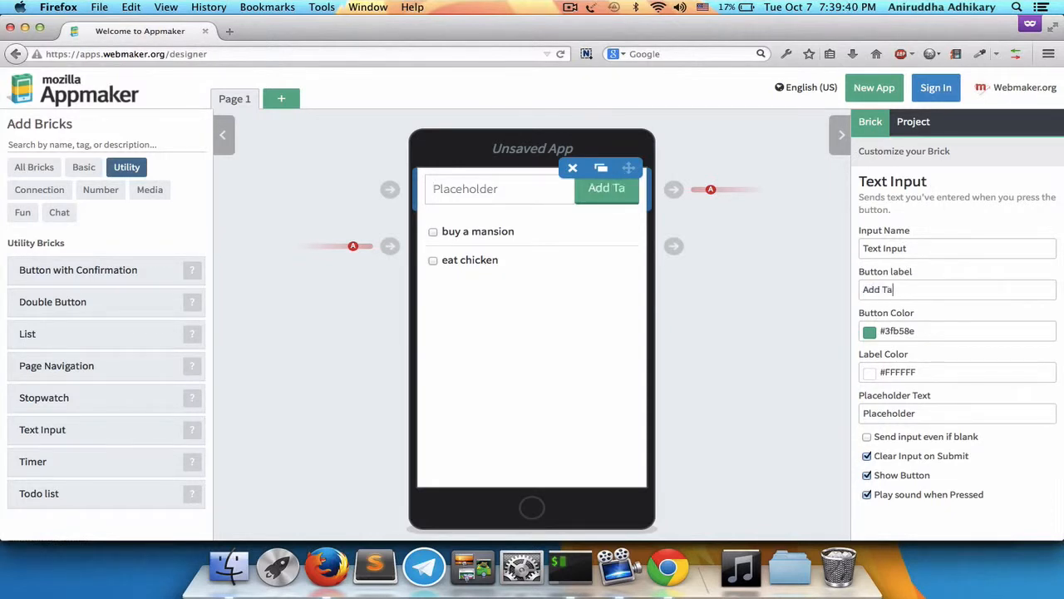
{"action": "type", "text": "sk"}
Step: Set the Text Input brick's placeholder text to "Name of the task"
{"action": "left_click", "coordinate": [921, 412]}
{"action": "left_click_drag", "start_coordinate": [934, 412], "coordinate": [815, 404]}
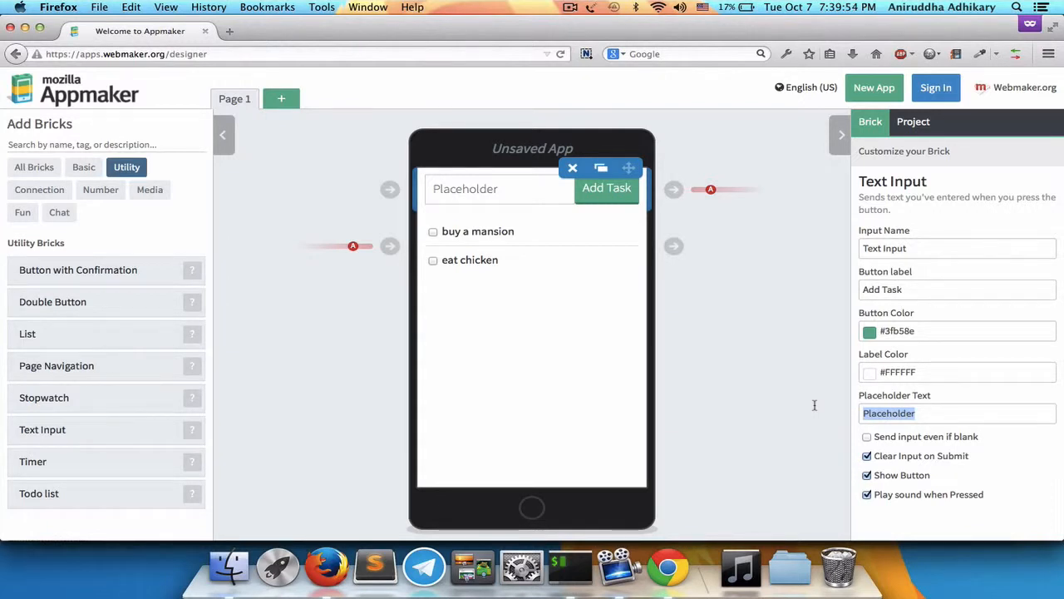
{"action": "type", "text": "Name odf t"}
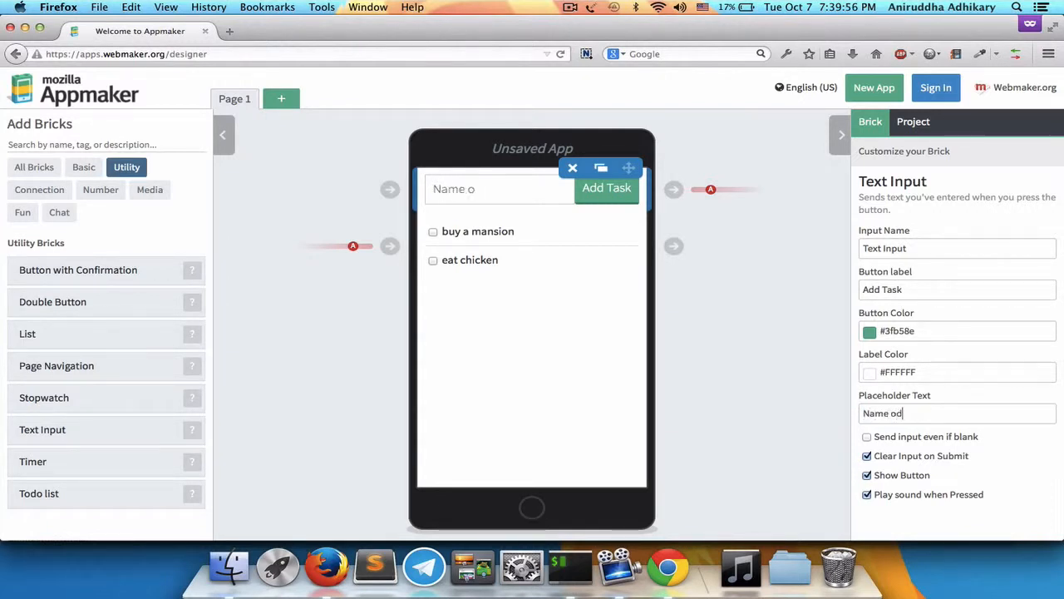
{"action": "key", "text": "BackSpace"}
{"action": "key", "text": "BackSpace"}
{"action": "key", "text": "BackSpace"}
{"action": "key", "text": "BackSpace"}
{"action": "type", "text": "f the task"}
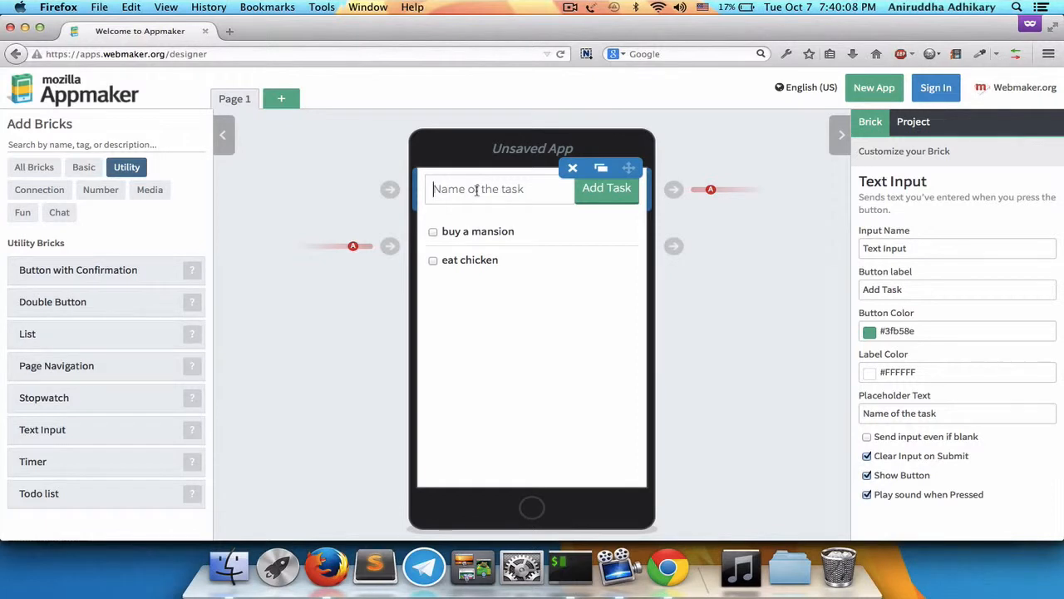
Step: Add a task named "drink a glass of water" to the list through the text input
{"action": "type", "text": "drink a "}
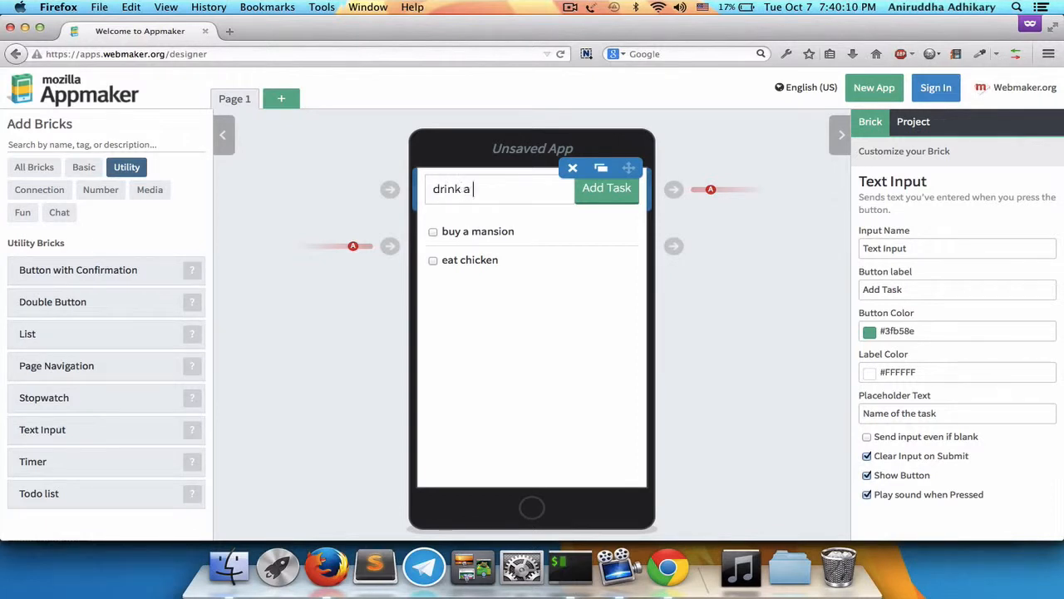
{"action": "type", "text": "glass of water"}
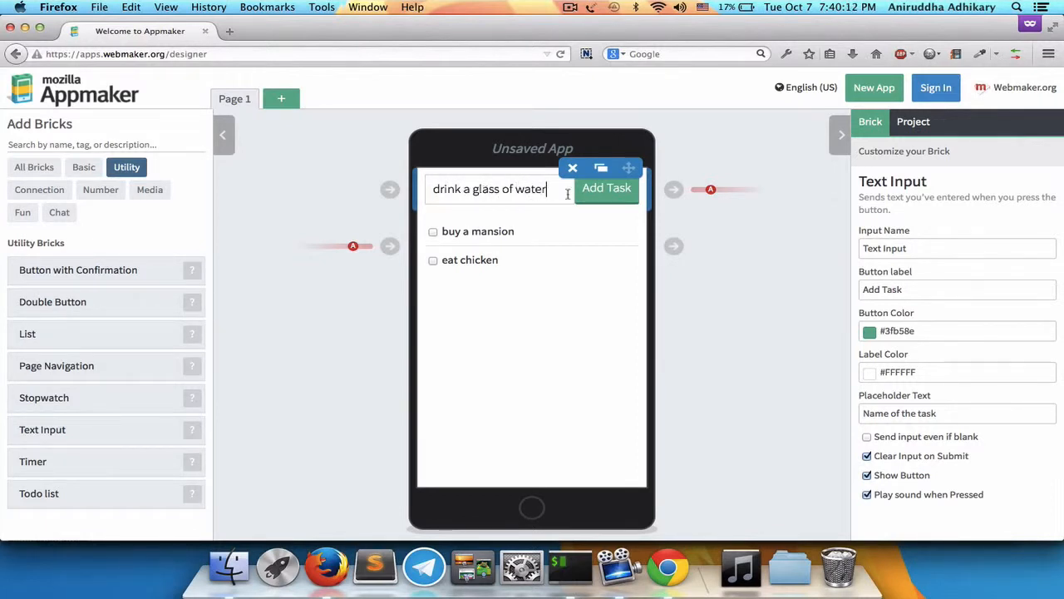
{"action": "left_click", "coordinate": [583, 198]}
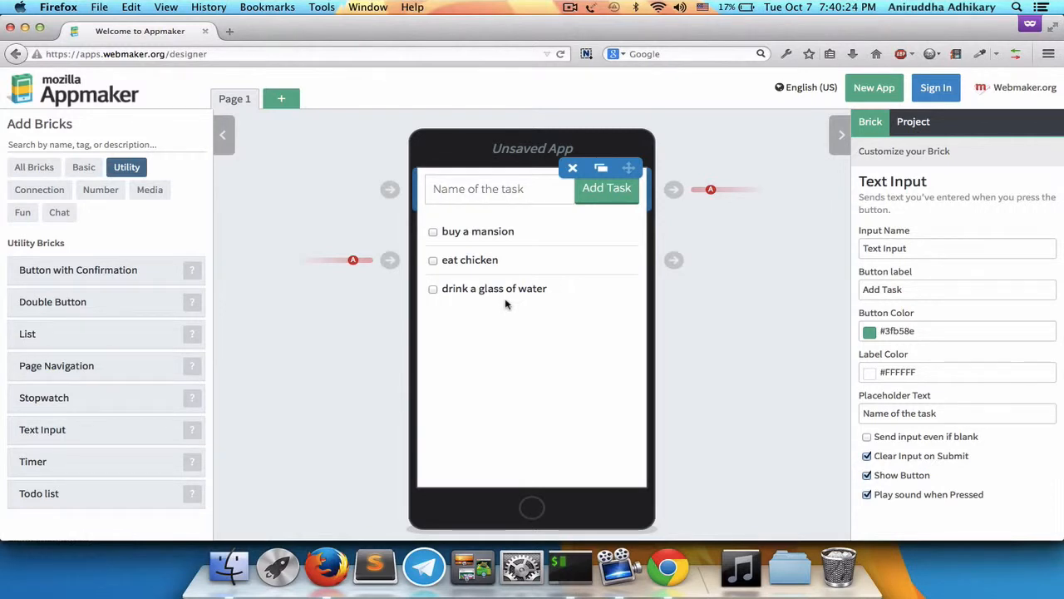
Step: Add a Header brick labelled "To-Do List Manager" and place it above the Text Input brick
{"action": "left_click", "coordinate": [84, 168]}
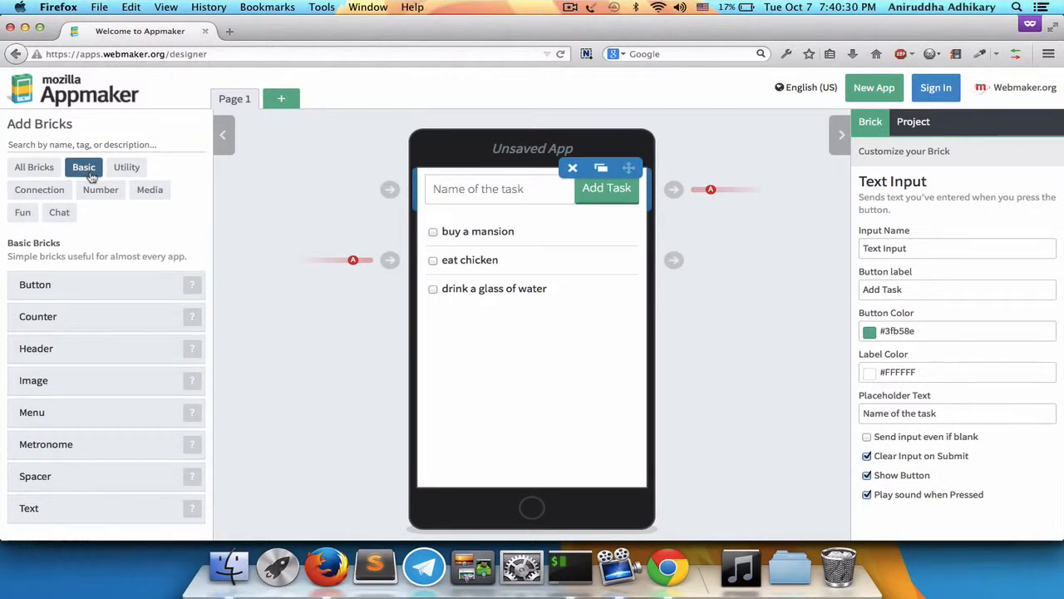
{"action": "left_click", "coordinate": [73, 350]}
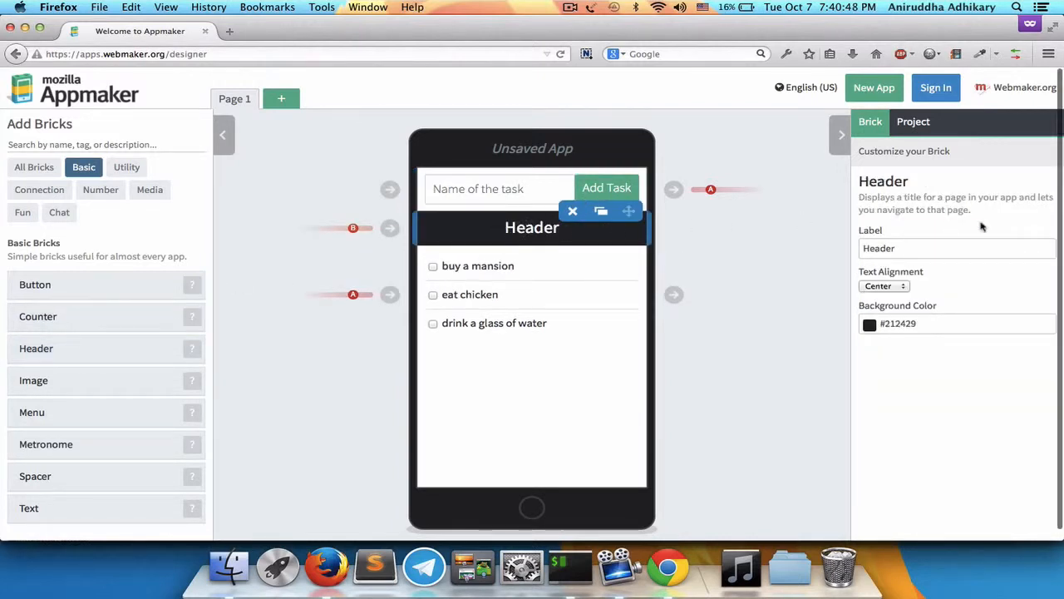
{"action": "left_click_drag", "start_coordinate": [952, 243], "coordinate": [844, 230]}
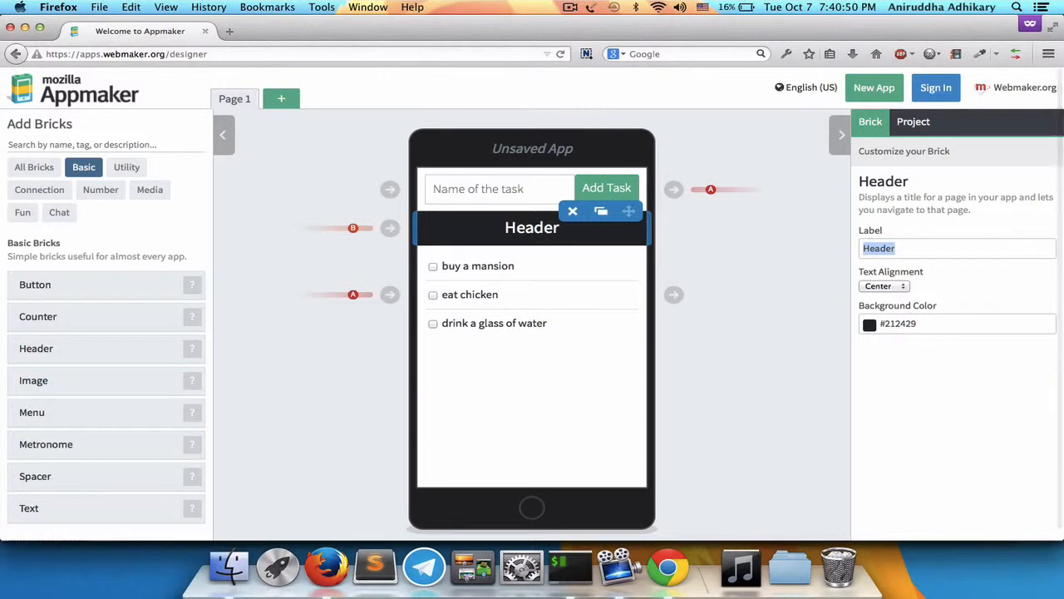
{"action": "type", "text": "To-Do List Manager"}
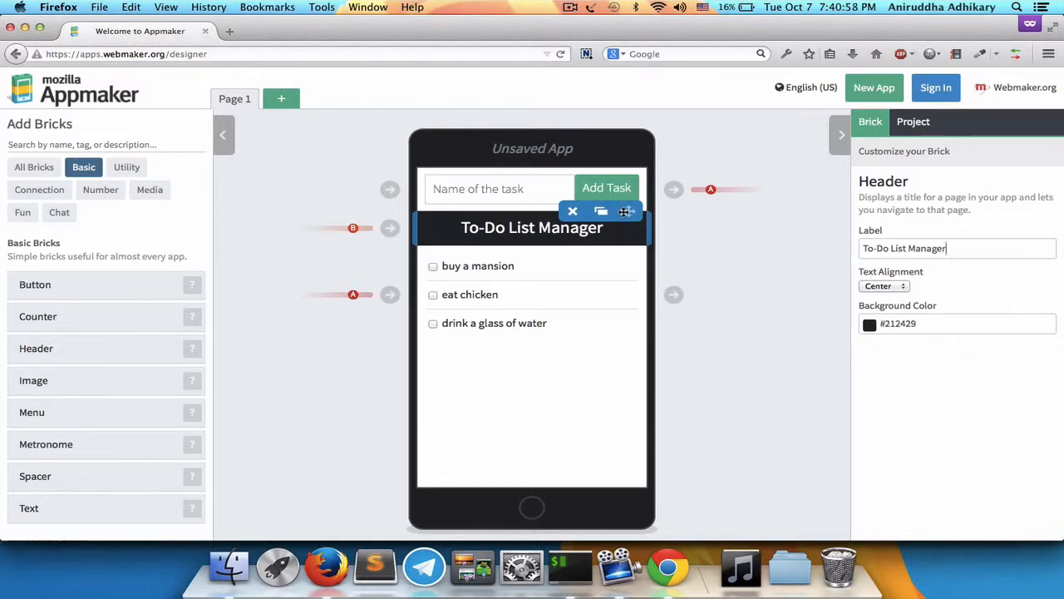
{"action": "left_click_drag", "start_coordinate": [623, 211], "coordinate": [622, 169]}
{"action": "left_click", "coordinate": [559, 422]}
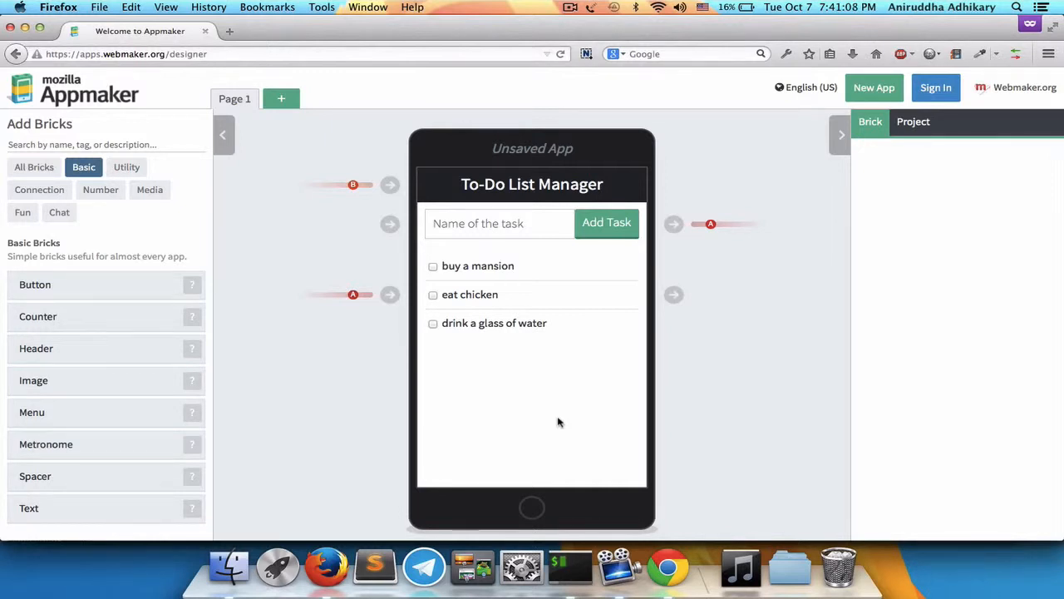
Step: Add a task named "build killer app" to the list through the text input
{"action": "left_click", "coordinate": [480, 233]}
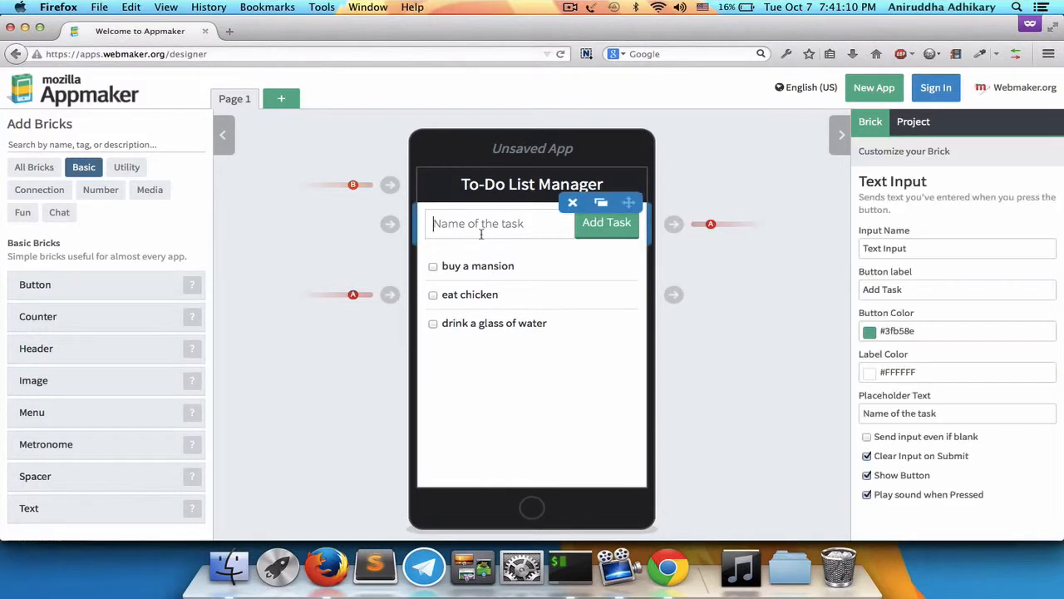
{"action": "type", "text": "build "}
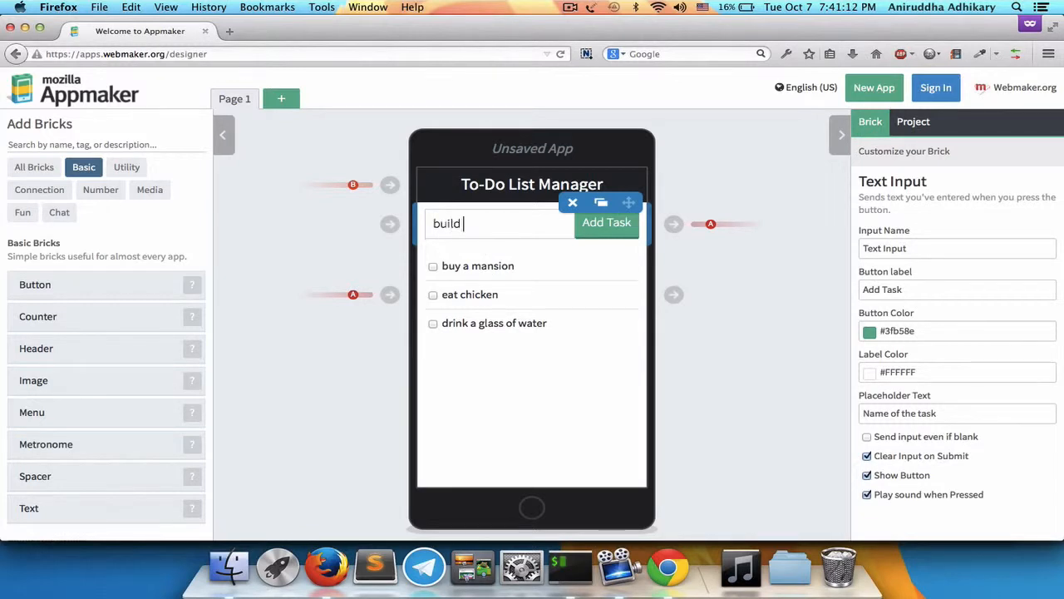
{"action": "type", "text": "killer app"}
{"action": "left_click", "coordinate": [595, 224]}
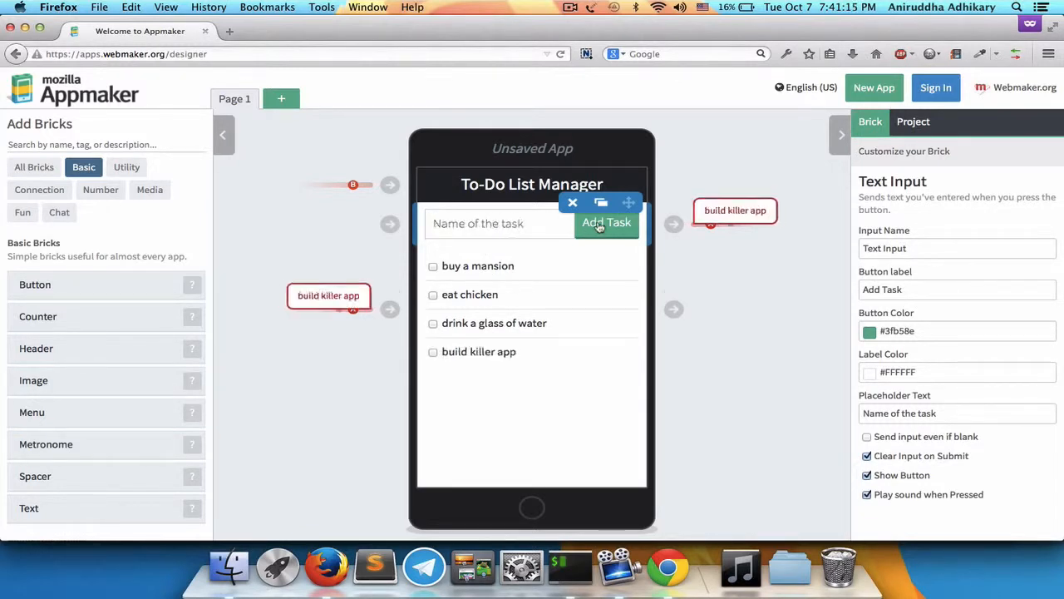
Step: Mark "eat chicken", "buy a mansion" and "drink a glass of water" as completed, and clear "eat chicken" and "buy a mansion"
{"action": "left_click", "coordinate": [476, 294]}
{"action": "left_click", "coordinate": [482, 268]}
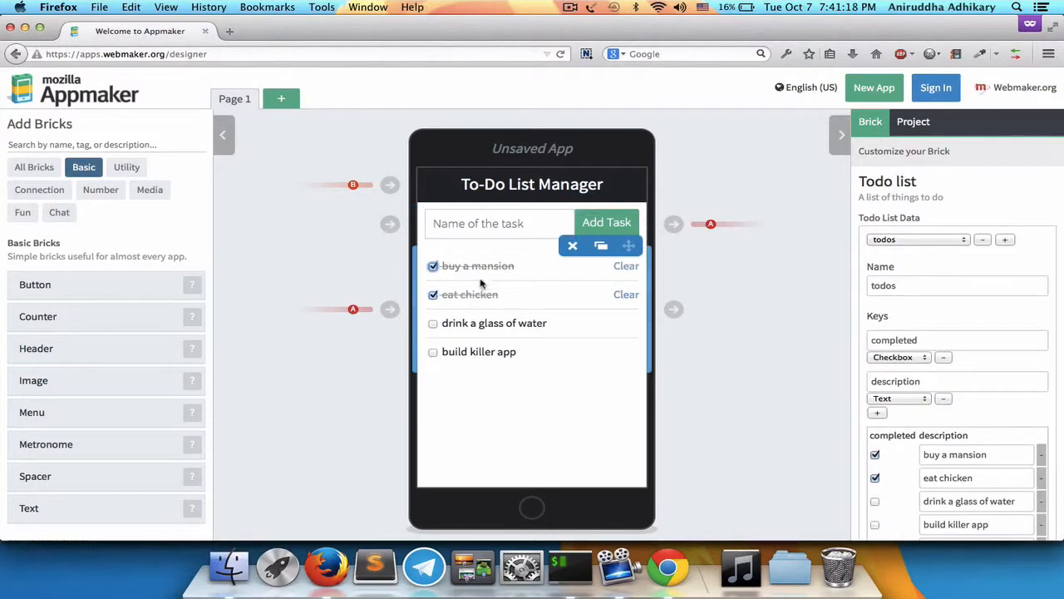
{"action": "left_click", "coordinate": [472, 325]}
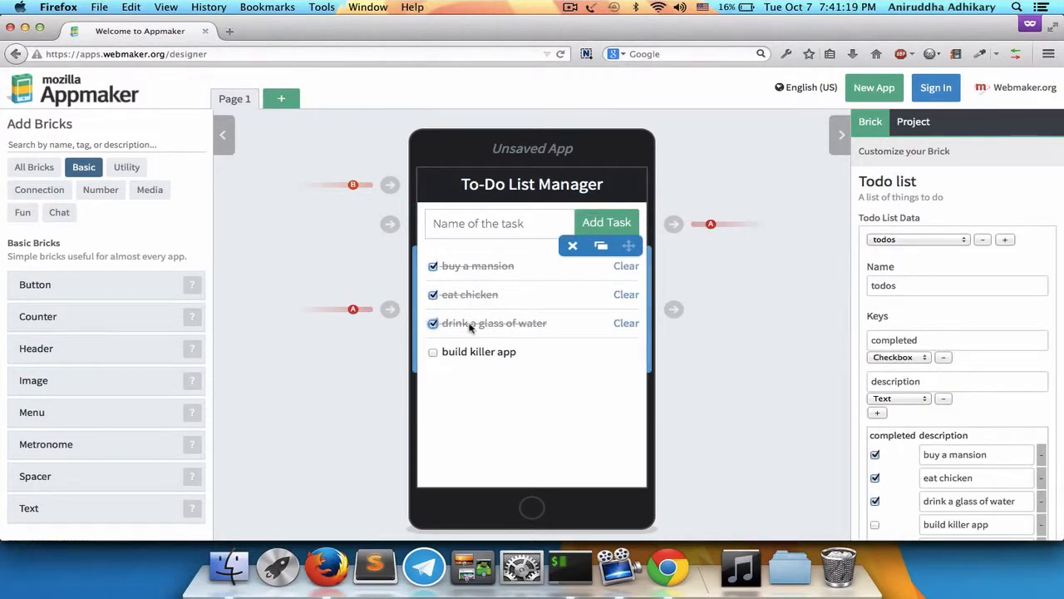
{"action": "left_click", "coordinate": [620, 297]}
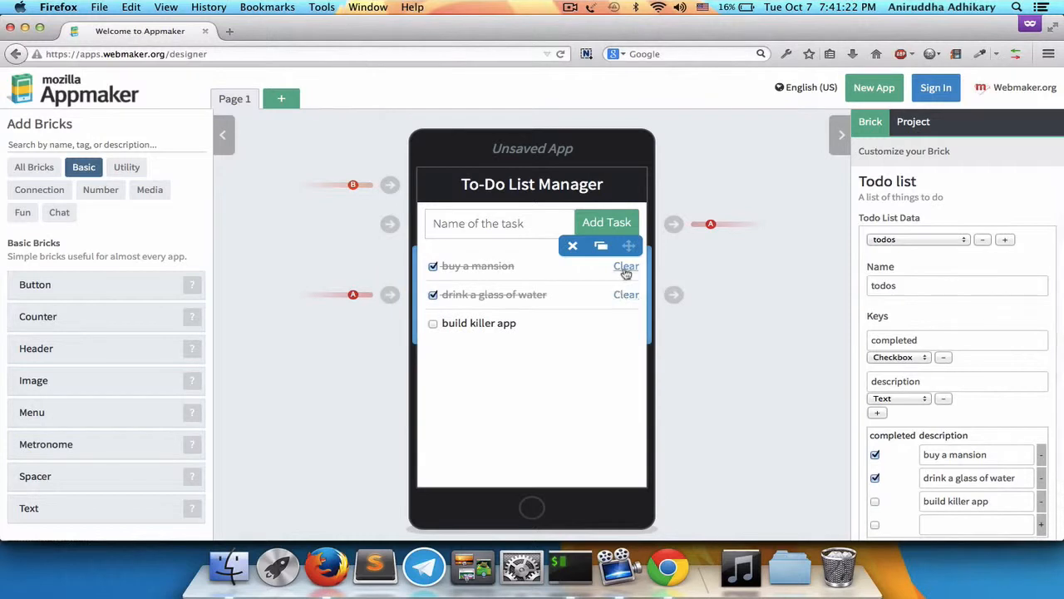
{"action": "left_click", "coordinate": [625, 267]}
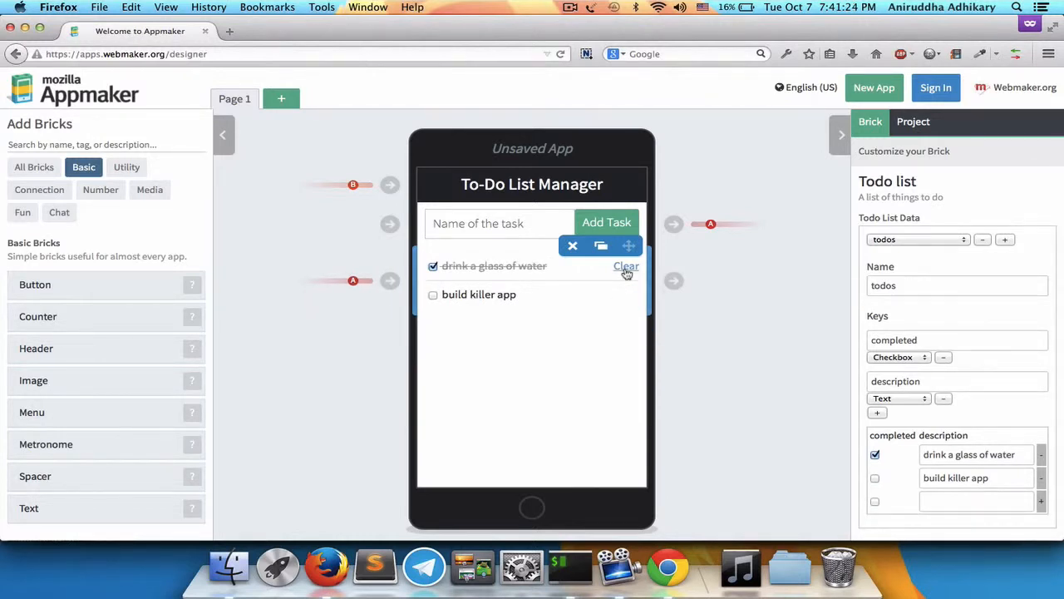